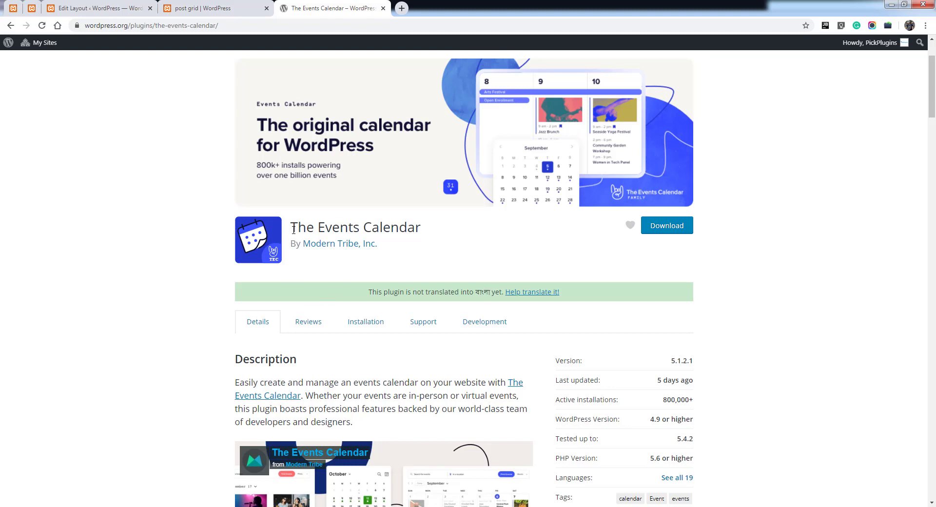
Leave The Events Calendar plugin page for the Post Grid edit screen's Layouts (New) grid
{"action": "double_click", "coordinate": [410, 229]}
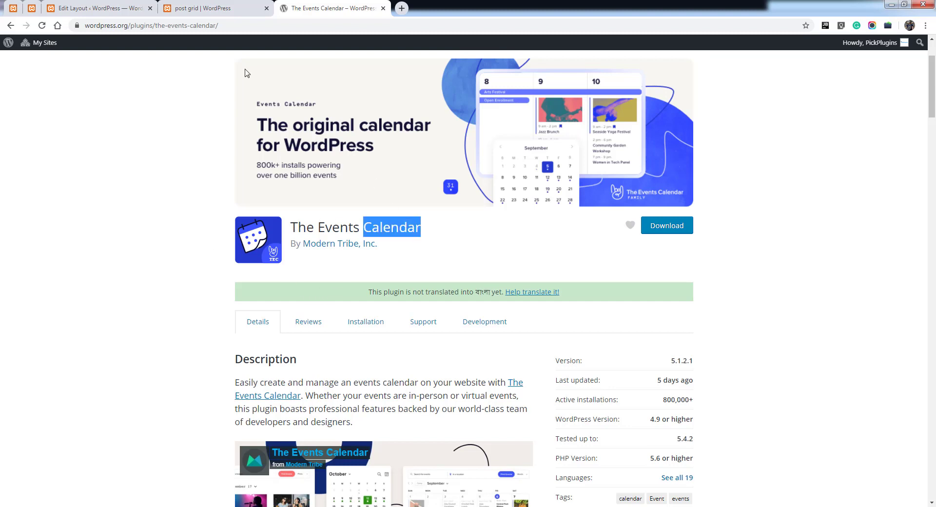
{"action": "left_click", "coordinate": [30, 8]}
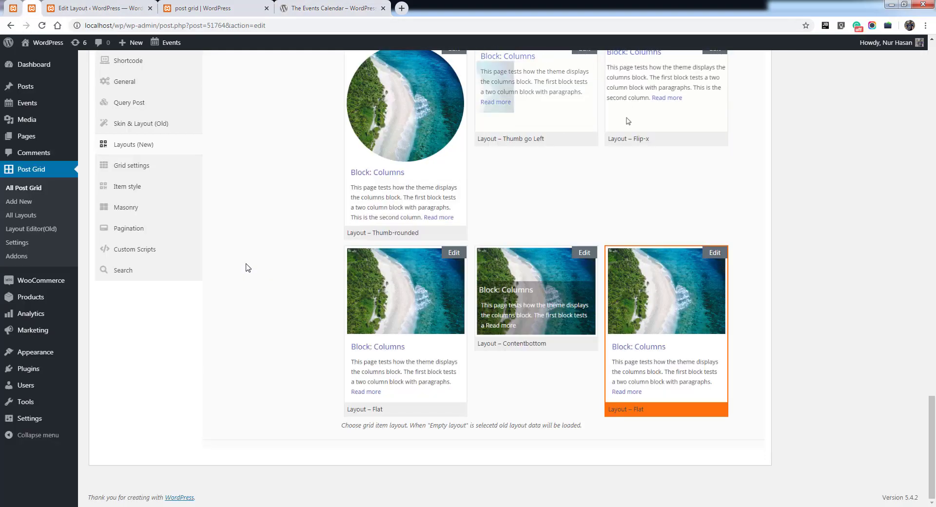
Open the Installed Plugins list from the Plugins menu
{"action": "scroll", "coordinate": [249, 268], "scroll_direction": "down", "scroll_amount": 6}
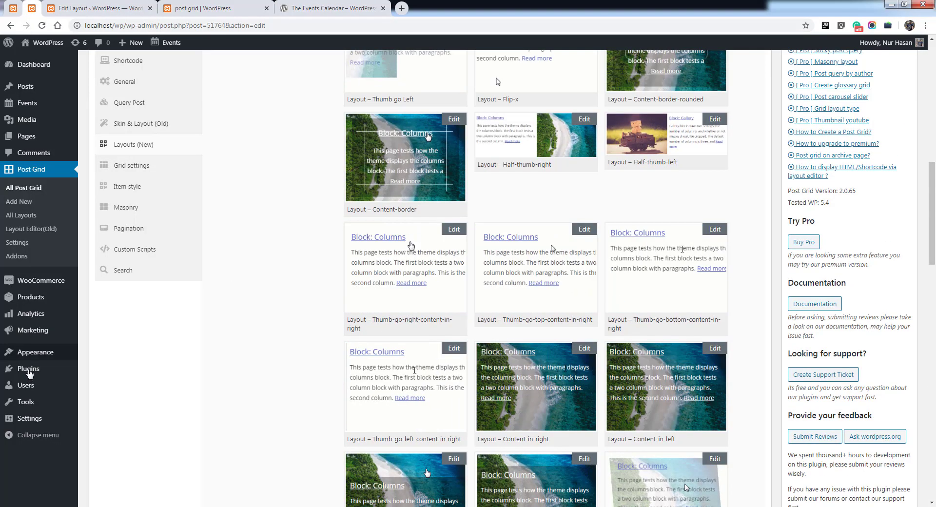
{"action": "mouse_move", "coordinate": [72, 373]}
{"action": "left_click", "coordinate": [103, 370]}
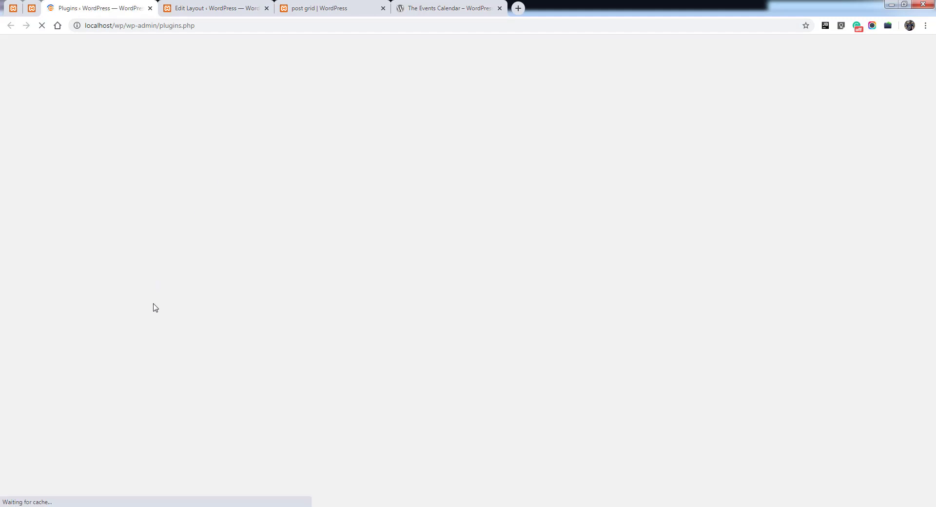
Confirm Post Grid Pro and The Events Calendar are listed as active plugins
{"action": "scroll", "coordinate": [155, 307], "scroll_direction": "down", "scroll_amount": 20}
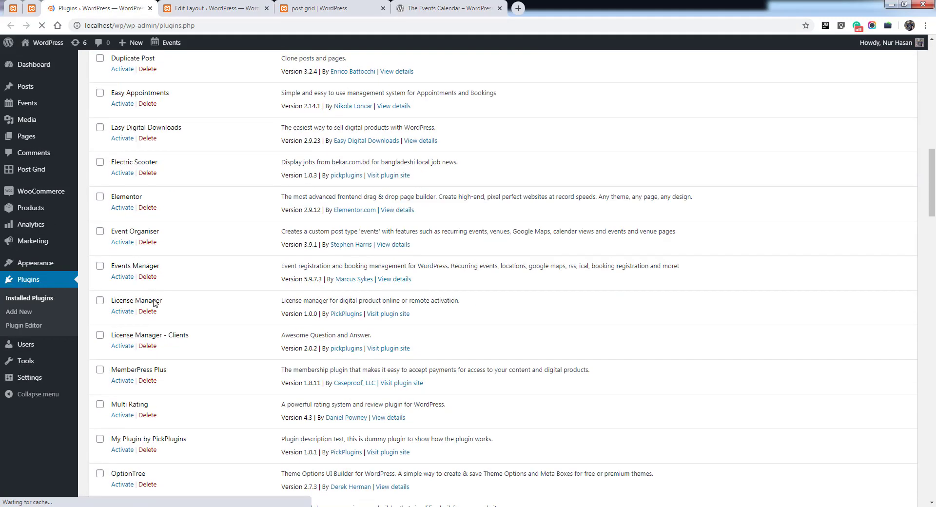
{"action": "scroll", "coordinate": [154, 303], "scroll_direction": "down", "scroll_amount": 7}
{"action": "scroll", "coordinate": [122, 266], "scroll_direction": "up", "scroll_amount": 4}
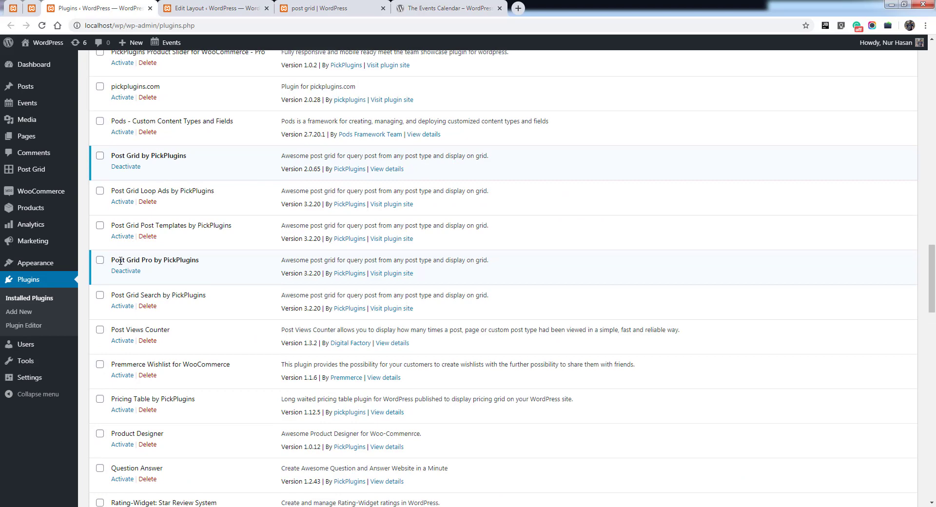
{"action": "left_click_drag", "start_coordinate": [110, 260], "coordinate": [209, 259]}
{"action": "scroll", "coordinate": [208, 273], "scroll_direction": "down", "scroll_amount": 15}
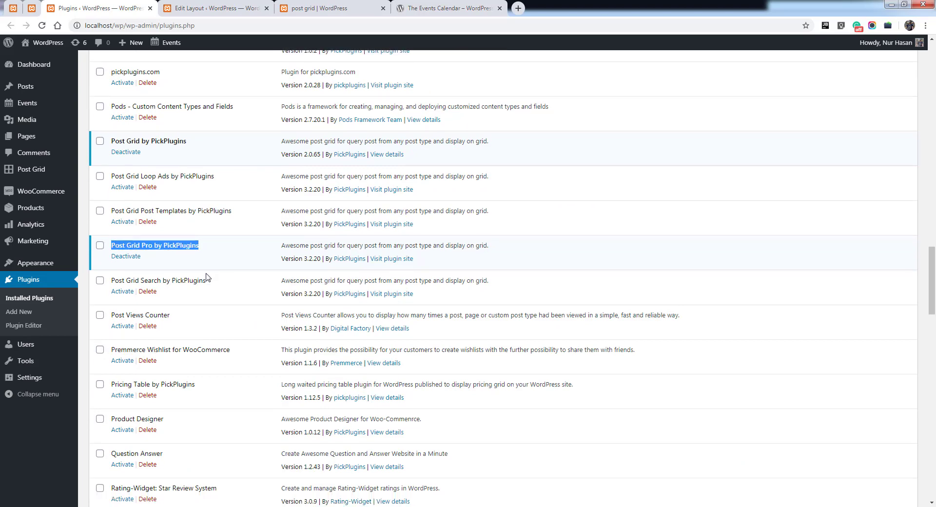
{"action": "scroll", "coordinate": [206, 276], "scroll_direction": "down", "scroll_amount": 3}
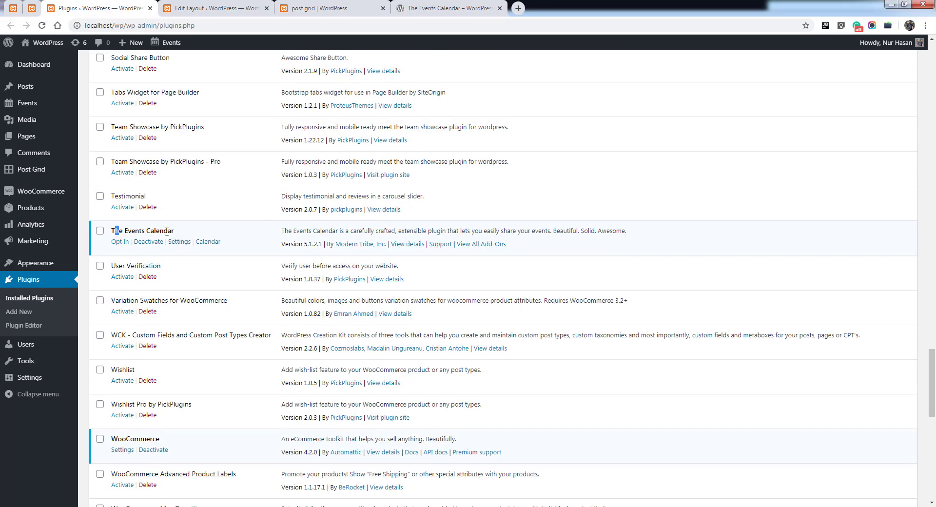
{"action": "left_click_drag", "start_coordinate": [167, 231], "coordinate": [190, 234]}
{"action": "key", "text": "ctrl+shift+Tab"}
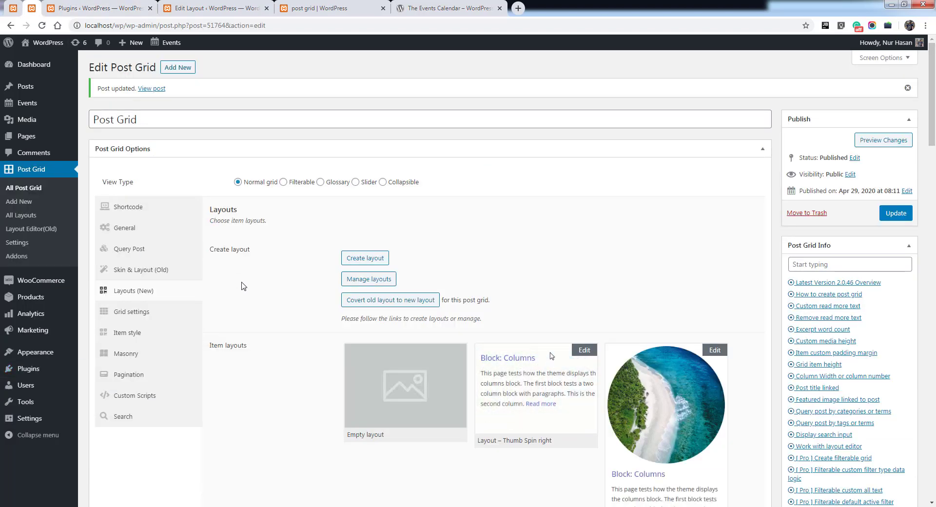
Keep Event as the Query Post post type, update the grid, and view its front-end page
{"action": "left_click", "coordinate": [131, 249]}
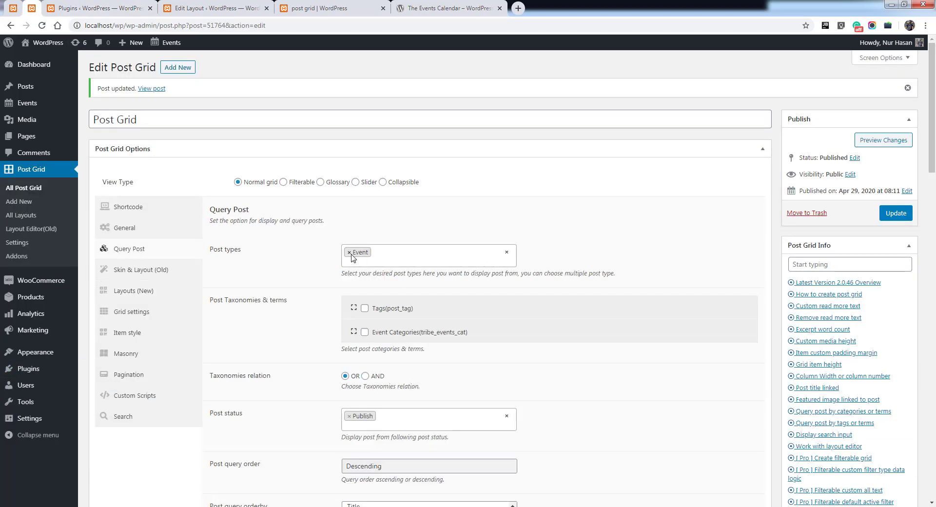
{"action": "left_click", "coordinate": [383, 254]}
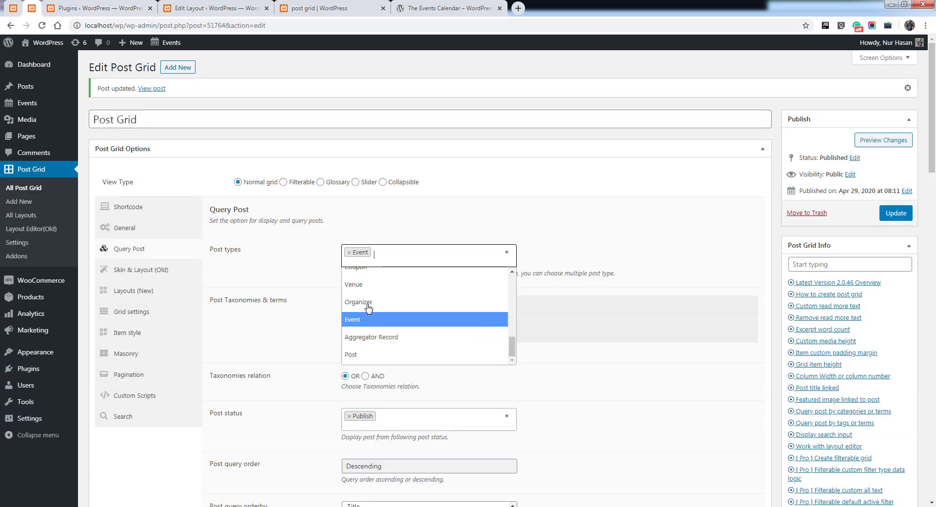
{"action": "left_click", "coordinate": [297, 274]}
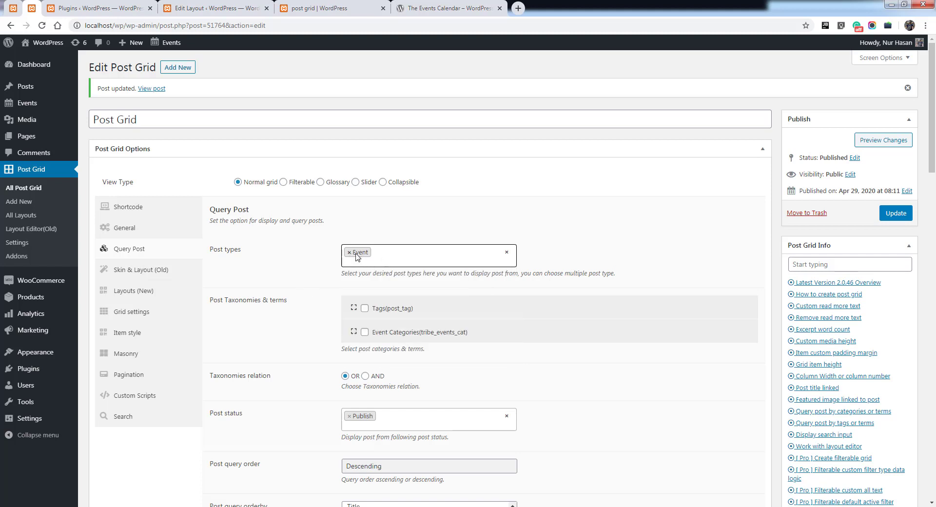
{"action": "left_click", "coordinate": [892, 214]}
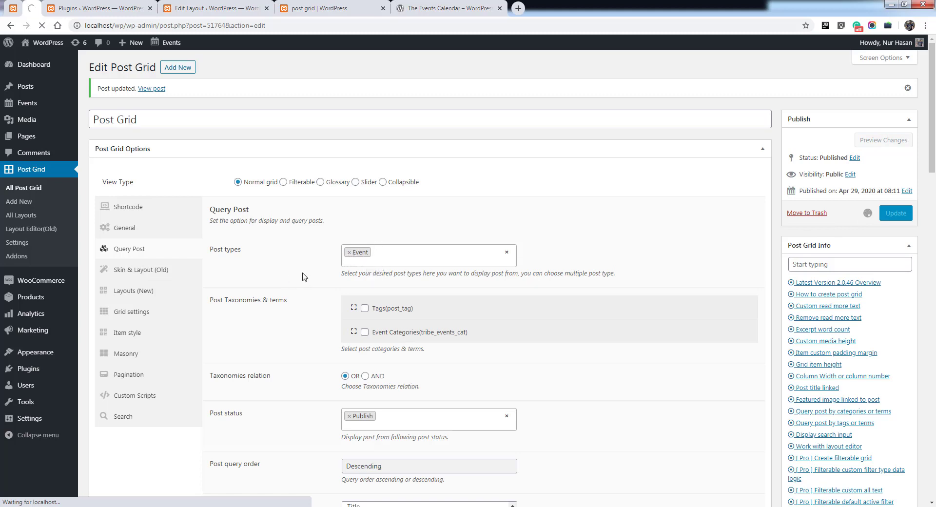
{"action": "left_click", "coordinate": [320, 8]}
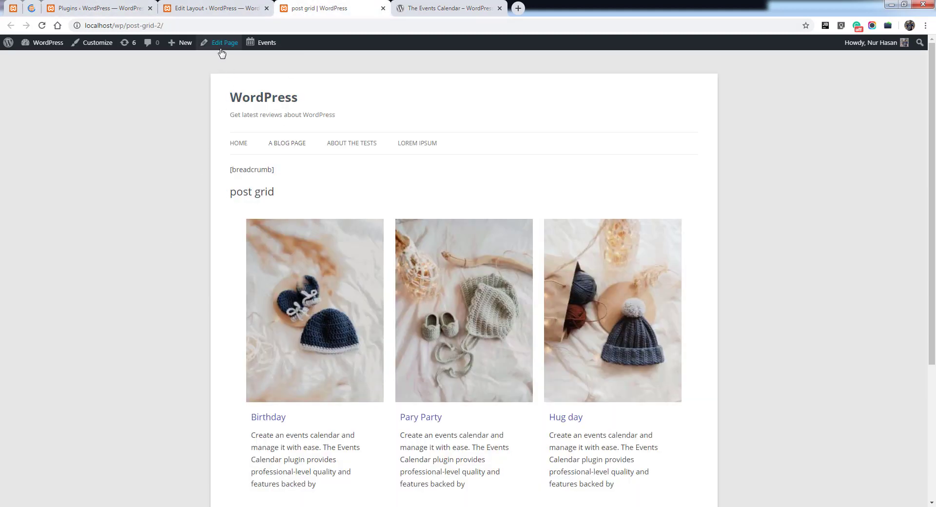
Copy the [post_grid id='51764'] shortcode and check it is embedded in the page editor
{"action": "middle_click", "coordinate": [225, 45]}
{"action": "key", "text": "ctrl+2"}
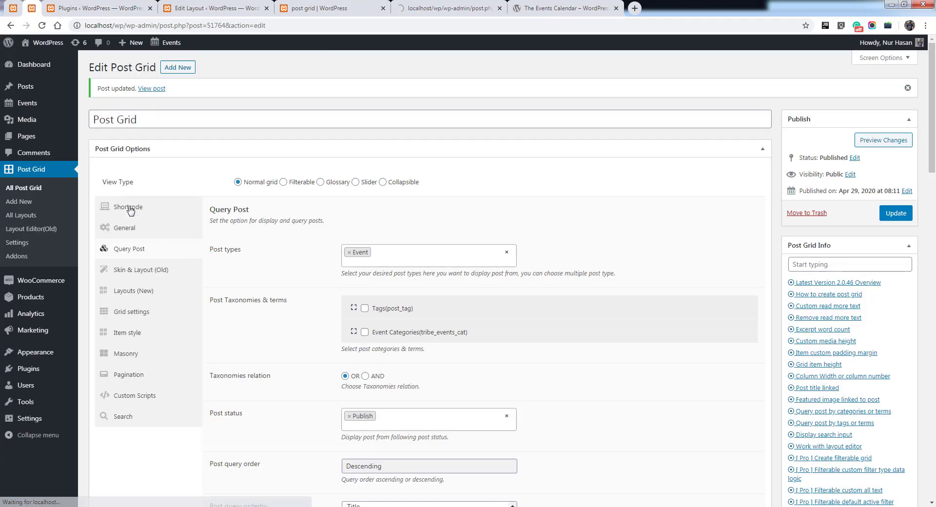
{"action": "left_click", "coordinate": [132, 208]}
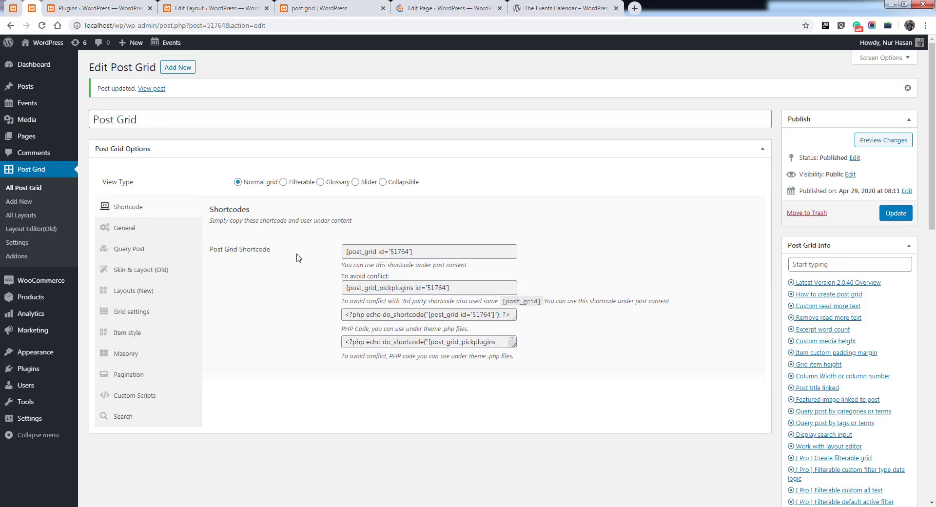
{"action": "left_click", "coordinate": [369, 253]}
{"action": "left_click", "coordinate": [369, 253]}
{"action": "left_click", "coordinate": [412, 11]}
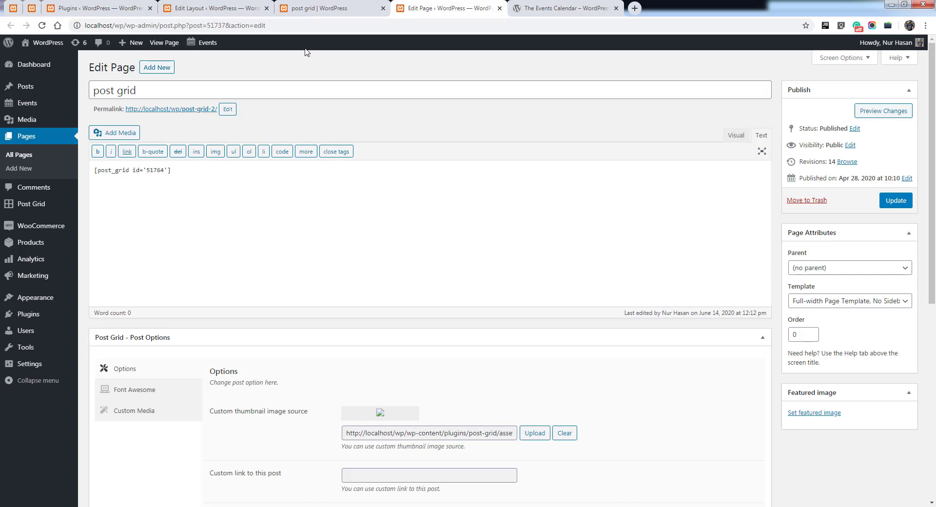
Reload the front-end grid page showing Birthday, Pary Party and Hug day across two pages
{"action": "left_click", "coordinate": [313, 10]}
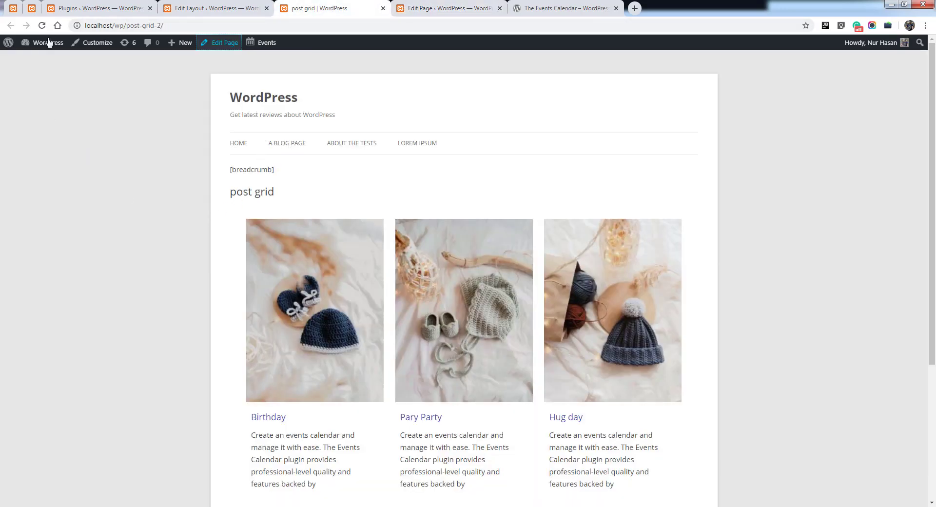
{"action": "key", "text": "F5"}
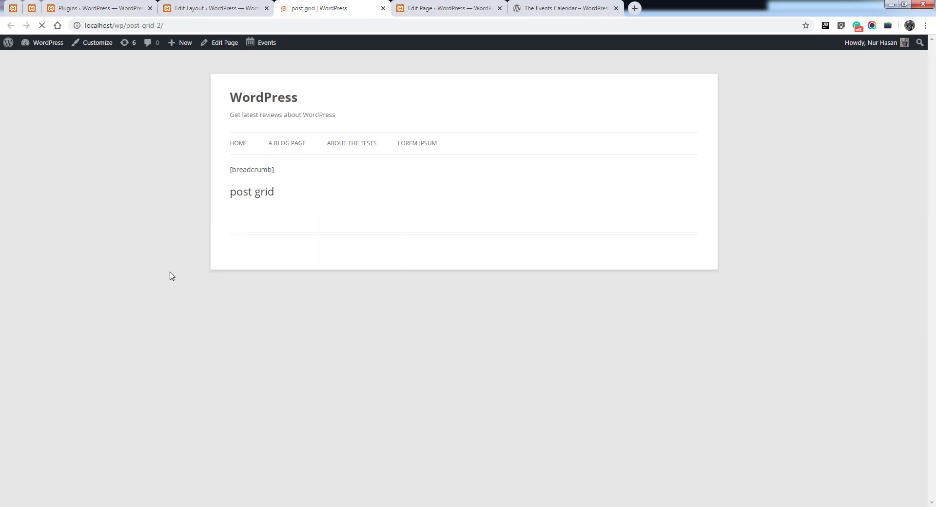
{"action": "scroll", "coordinate": [190, 290], "scroll_direction": "down", "scroll_amount": 2}
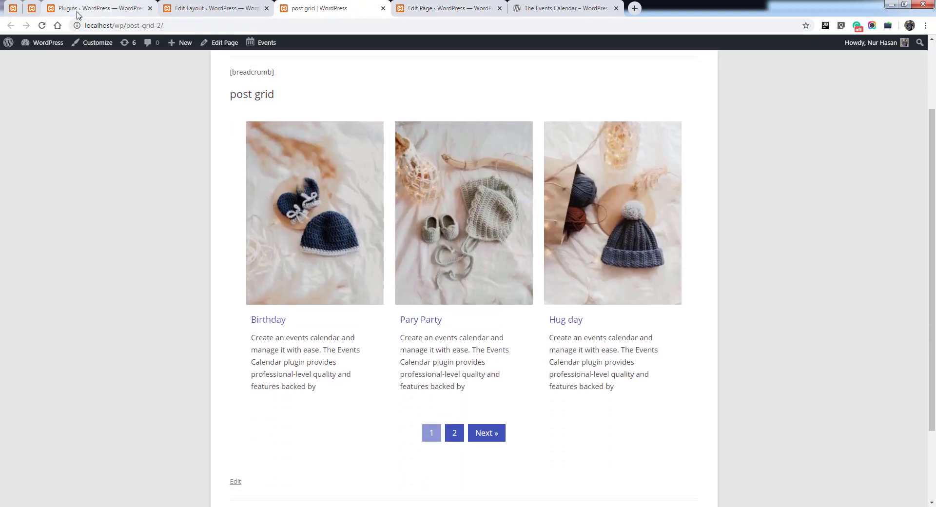
{"action": "left_click", "coordinate": [93, 9]}
Open the Events list under Events > Events
{"action": "mouse_move", "coordinate": [34, 103]}
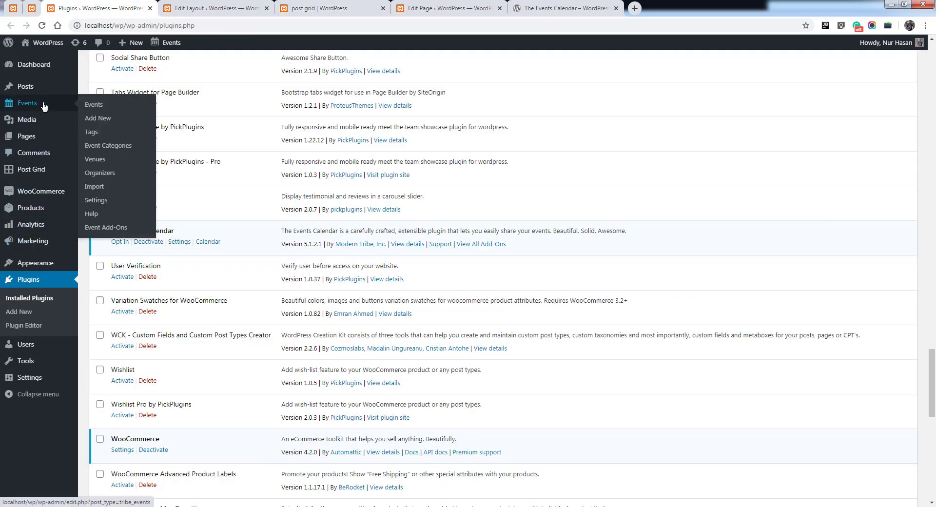
{"action": "left_click", "coordinate": [90, 107]}
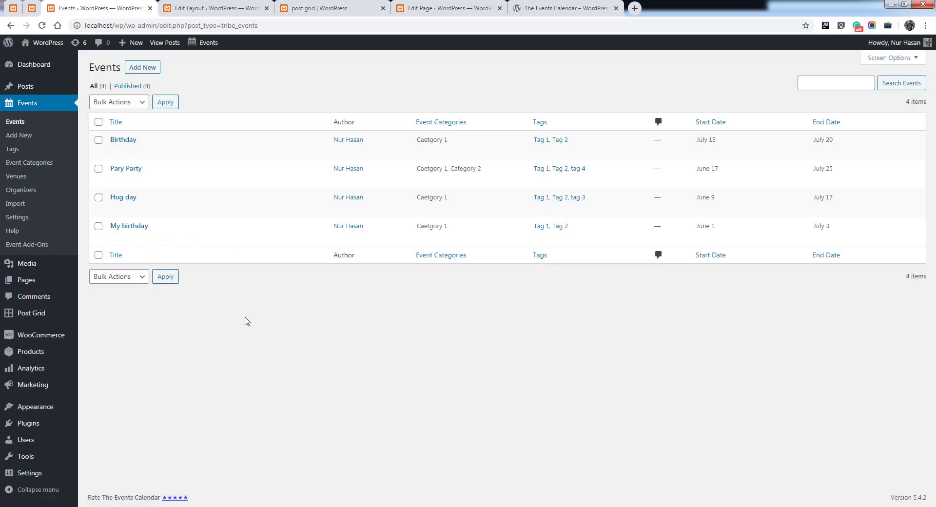
{"action": "left_click", "coordinate": [315, 8]}
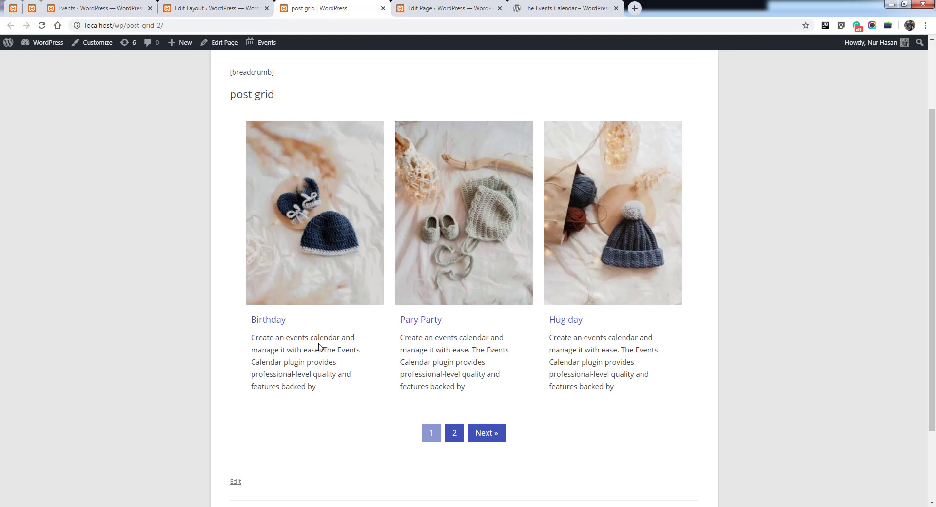
{"action": "left_click", "coordinate": [32, 8]}
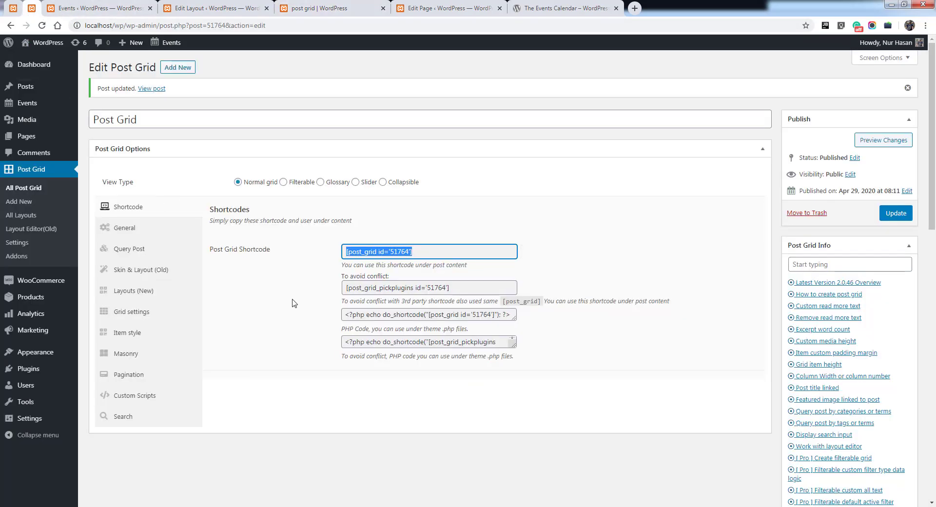
Open Layout – Flat for editing from the grid's Layouts (New) tab
{"action": "left_click", "coordinate": [155, 292]}
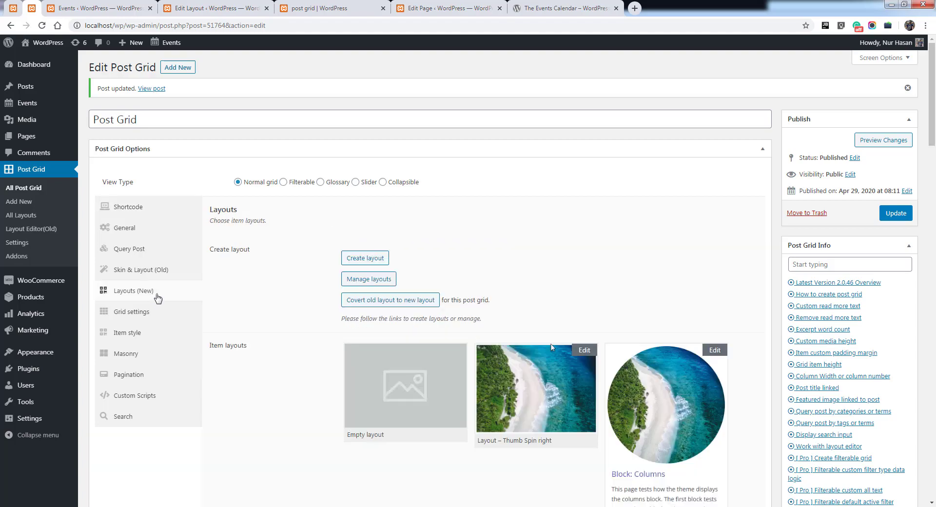
{"action": "scroll", "coordinate": [291, 299], "scroll_direction": "down", "scroll_amount": 15}
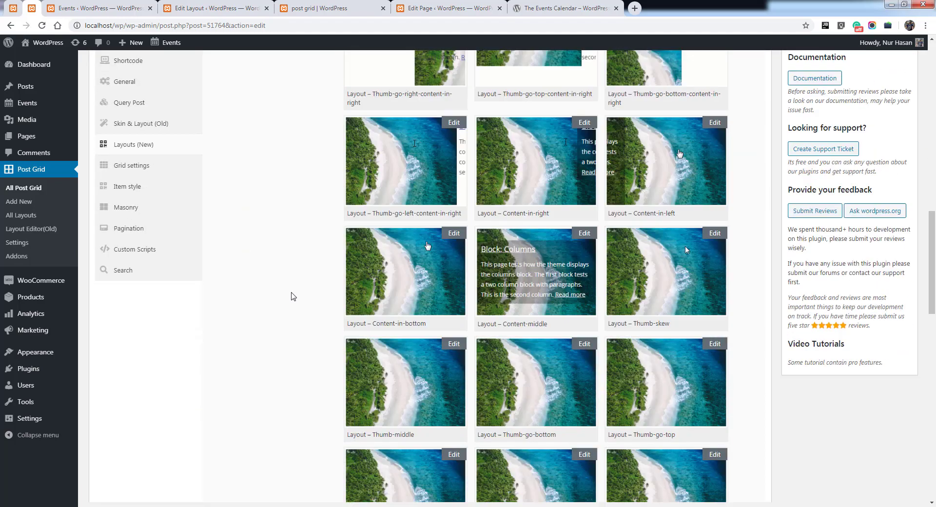
{"action": "scroll", "coordinate": [306, 295], "scroll_direction": "down", "scroll_amount": 5}
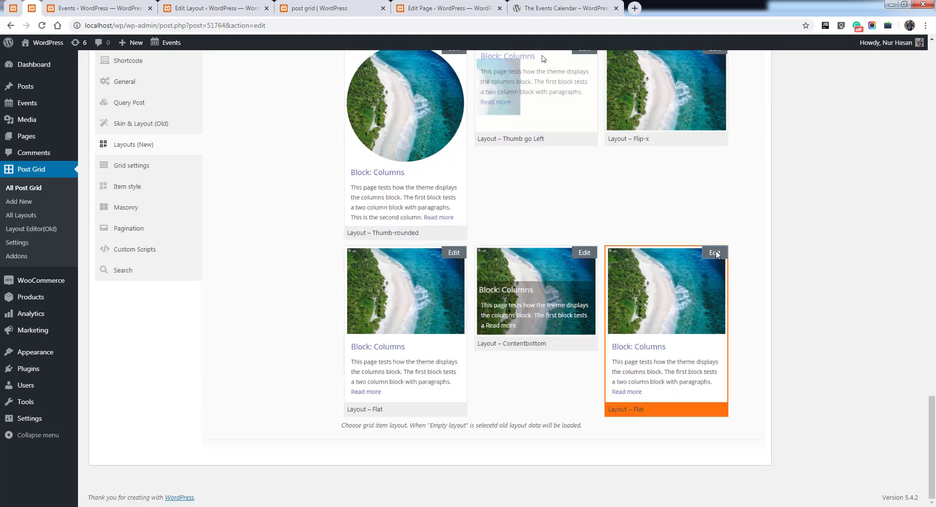
{"action": "left_click", "coordinate": [584, 54]}
Open the Birthday event (7/15/2020–7/20/2020, venue Six Season) for editing
{"action": "left_click", "coordinate": [226, 6]}
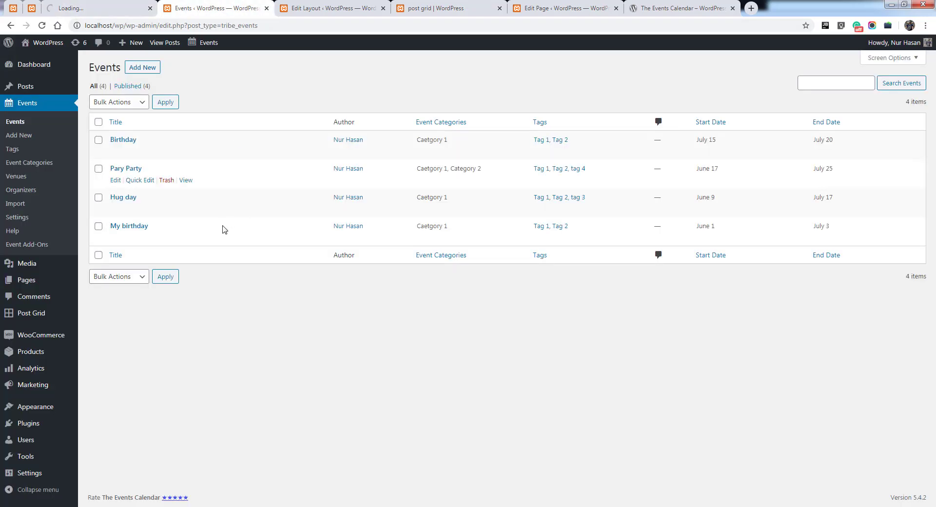
{"action": "left_click", "coordinate": [126, 142]}
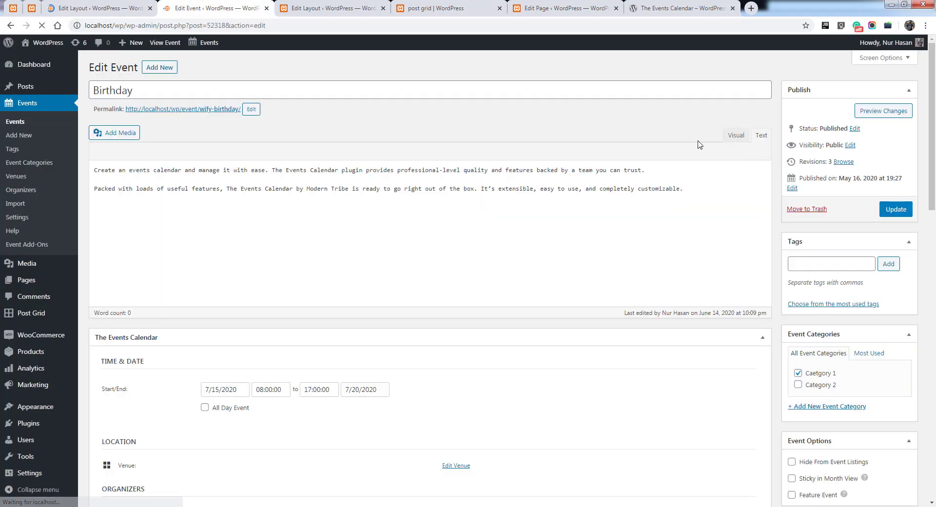
{"action": "scroll", "coordinate": [306, 359], "scroll_direction": "down", "scroll_amount": 3}
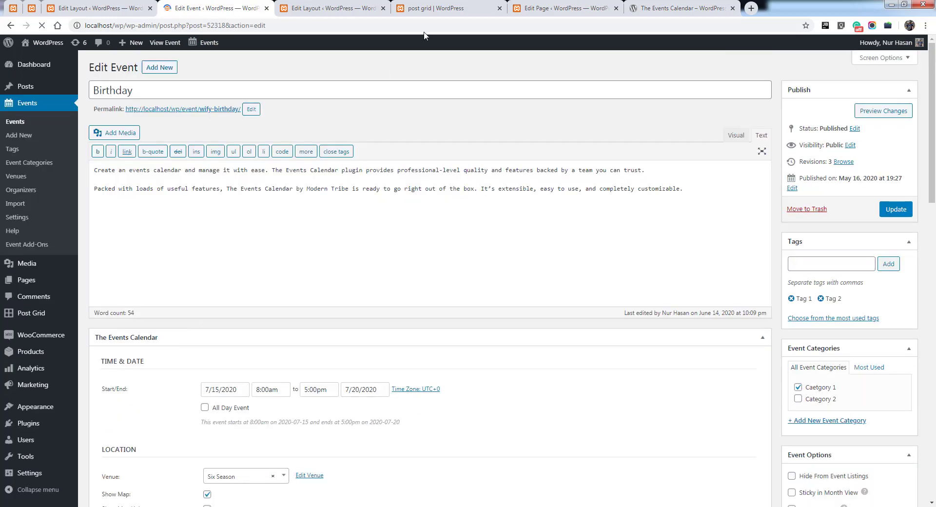
{"action": "left_click", "coordinate": [456, 9]}
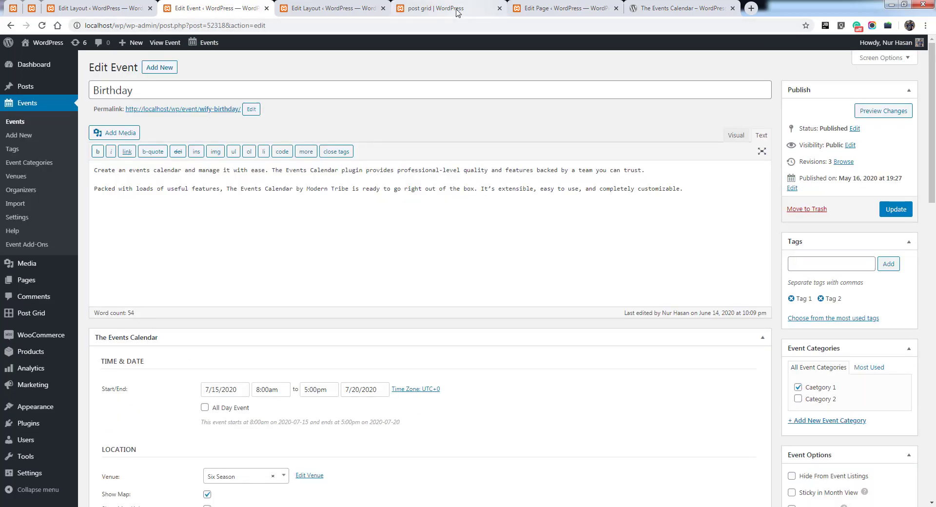
Bring up the Layout – Flat editor with its Media, Post title and Post excerpt elements
{"action": "left_click", "coordinate": [75, 15]}
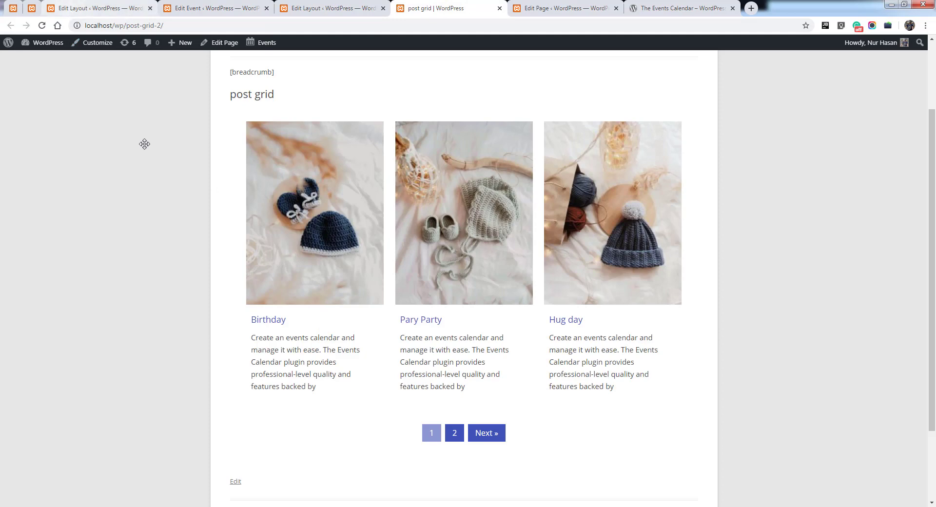
{"action": "left_click", "coordinate": [35, 11]}
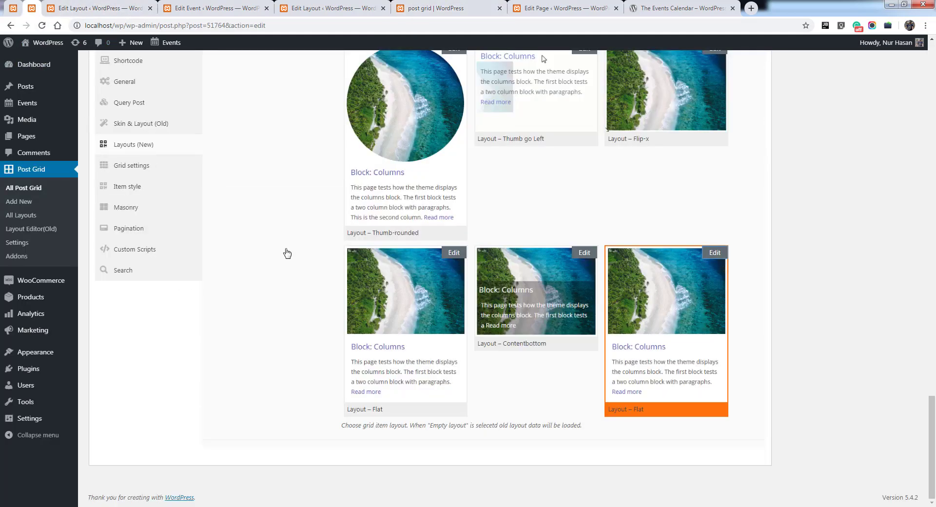
{"action": "scroll", "coordinate": [648, 293], "scroll_direction": "up", "scroll_amount": 15}
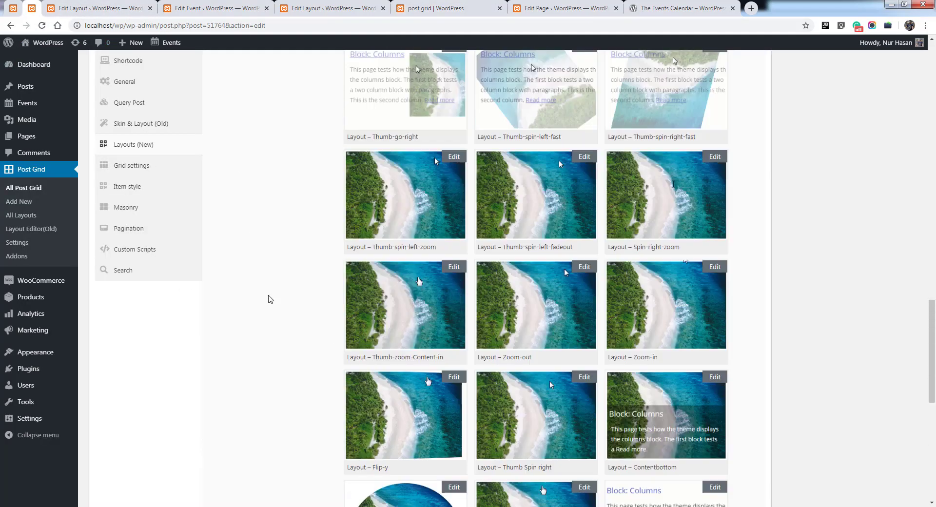
{"action": "scroll", "coordinate": [536, 195], "scroll_direction": "down", "scroll_amount": 15}
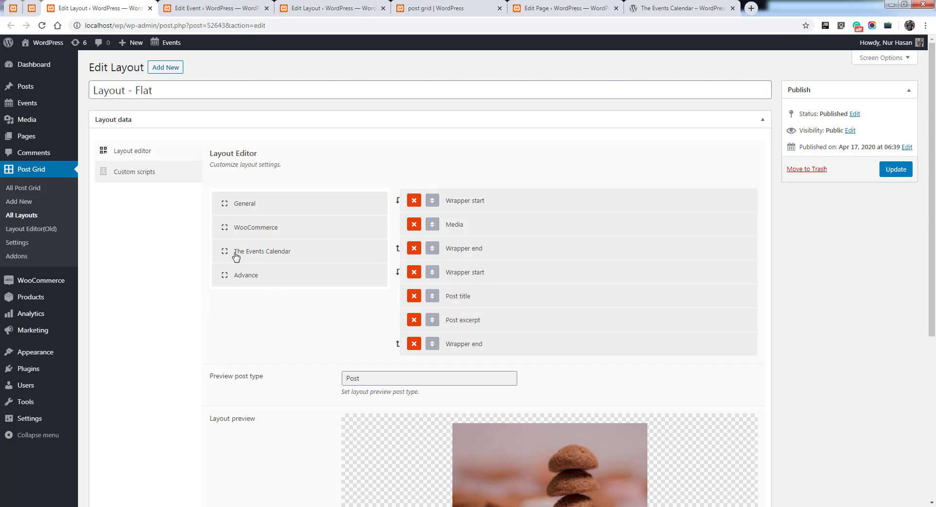
Add The Events Calendar – Categories element to the Flat layout, placed after Post excerpt
{"action": "left_click", "coordinate": [258, 261]}
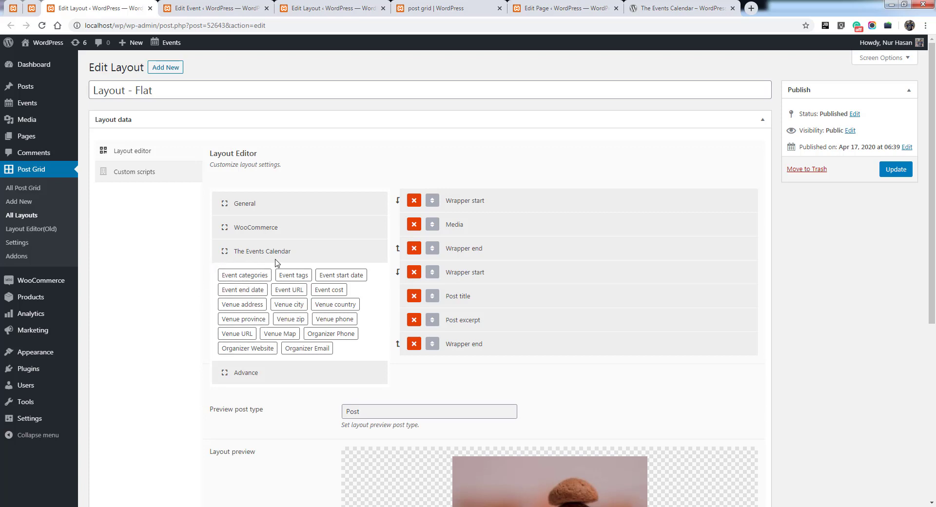
{"action": "left_click", "coordinate": [245, 279]}
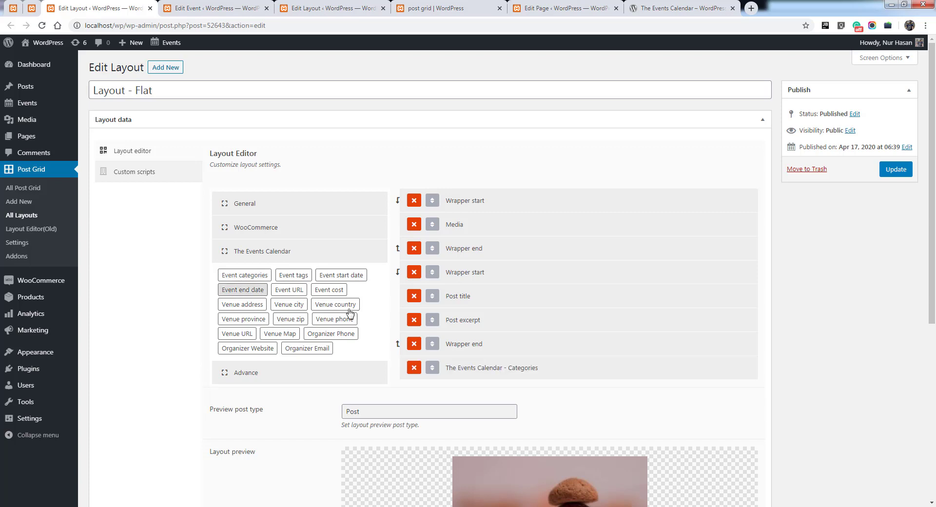
{"action": "left_click_drag", "start_coordinate": [431, 368], "coordinate": [453, 346]}
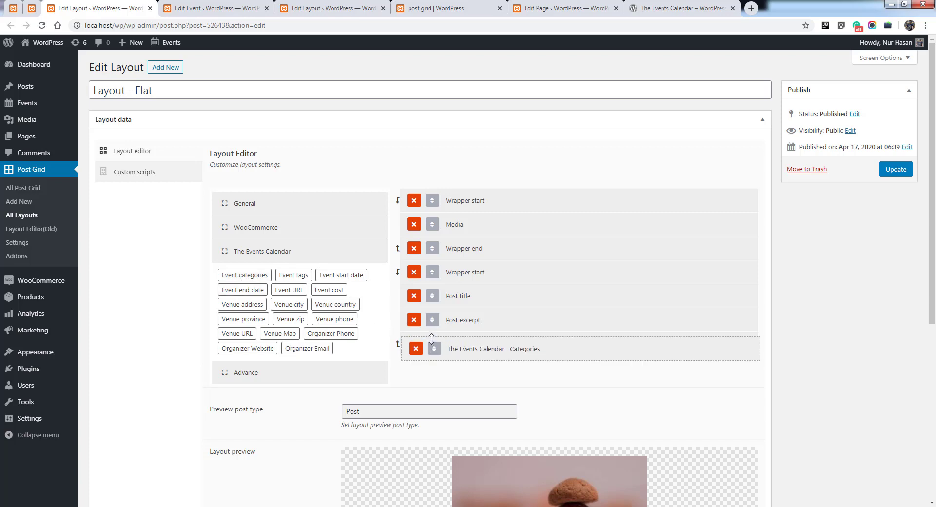
{"action": "left_click", "coordinate": [466, 346]}
Adjust the Categories element's max count and wrapper html, then update the layout
{"action": "scroll", "coordinate": [537, 273], "scroll_direction": "down", "scroll_amount": 3}
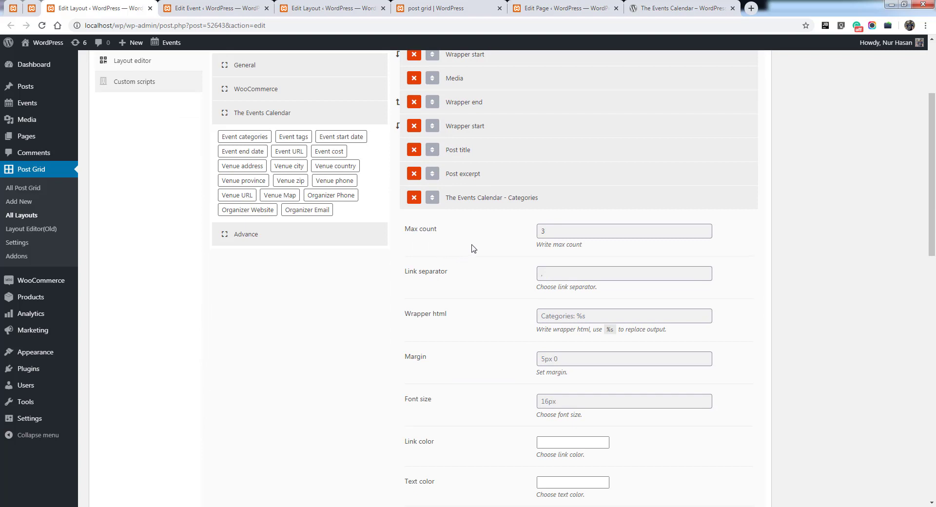
{"action": "left_click_drag", "start_coordinate": [551, 231], "coordinate": [510, 239]}
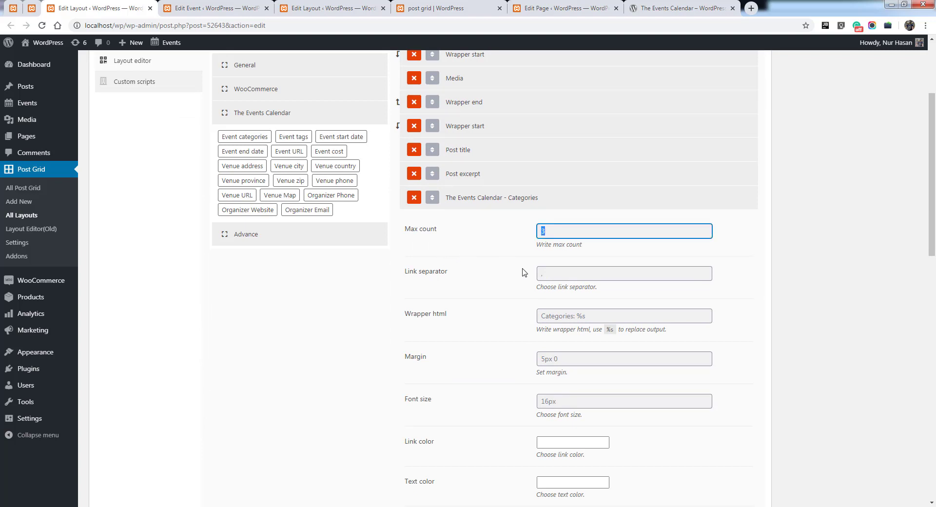
{"action": "key", "text": "Tab"}
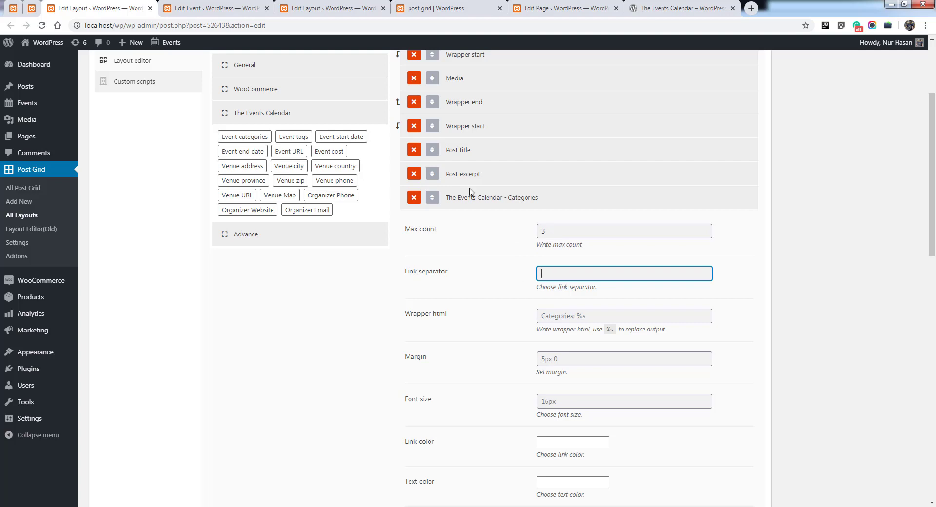
{"action": "left_click", "coordinate": [559, 316]}
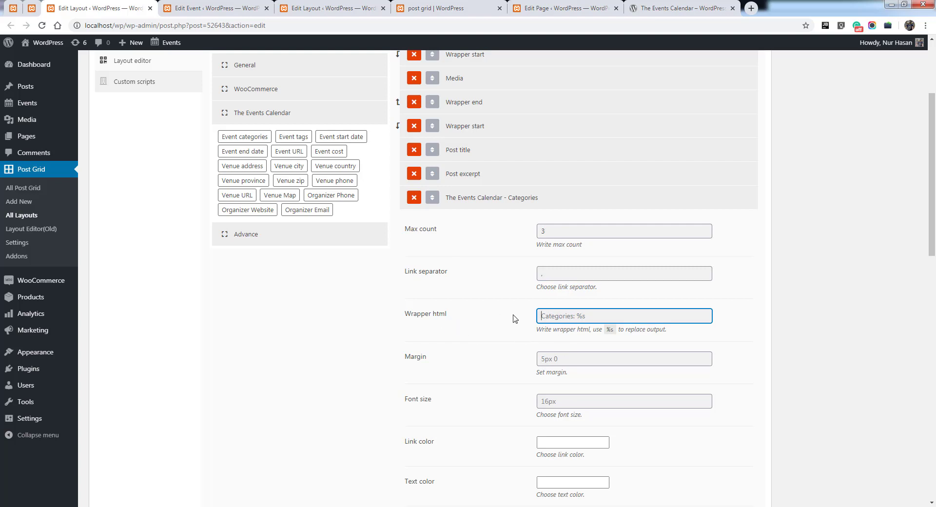
{"action": "type", "text": "Categories: %s"}
{"action": "left_click", "coordinate": [499, 323]}
{"action": "scroll", "coordinate": [502, 323], "scroll_direction": "up", "scroll_amount": 3}
{"action": "left_click", "coordinate": [528, 338]}
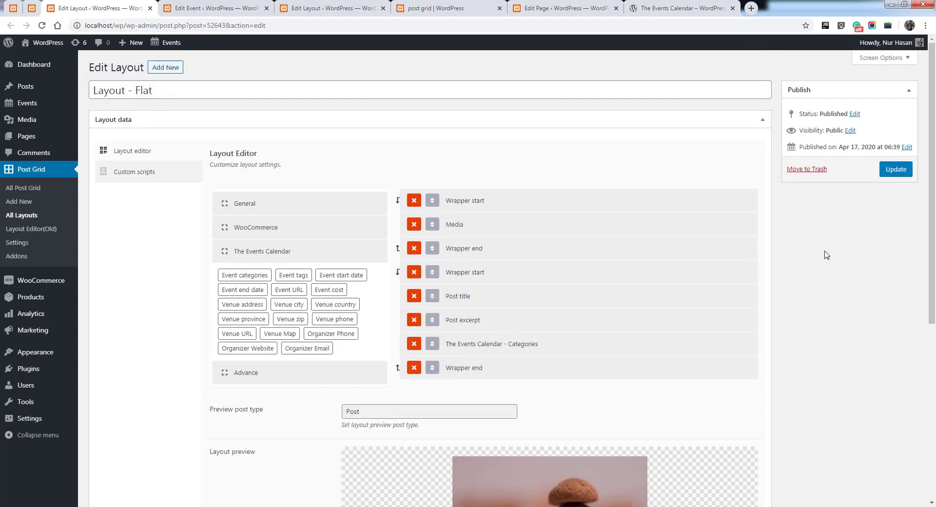
{"action": "left_click", "coordinate": [896, 169]}
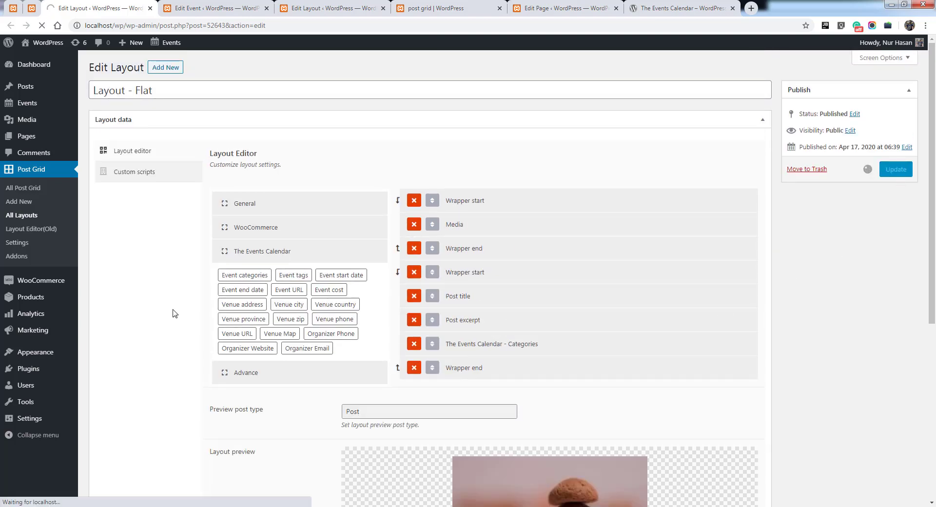
Reload the front-end grid page to check each card lists its event categories
{"action": "left_click", "coordinate": [441, 13]}
{"action": "key", "text": "F5"}
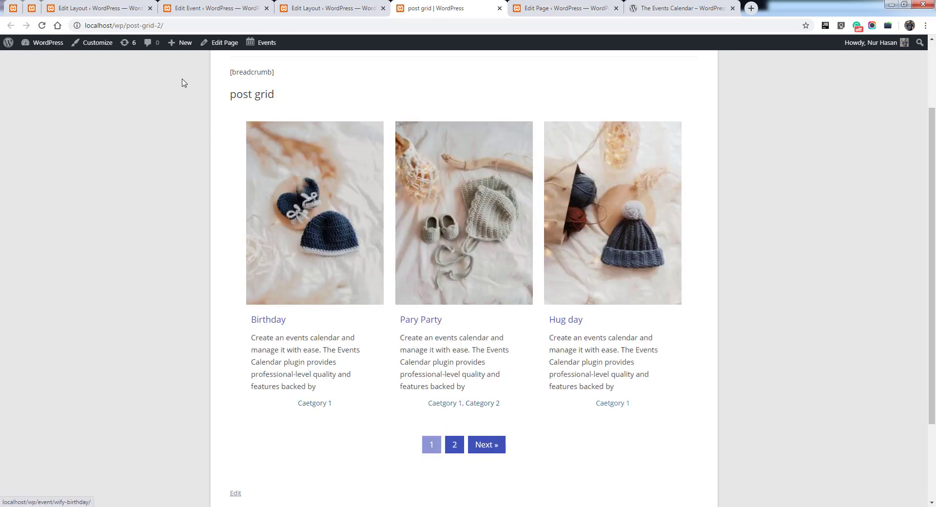
{"action": "left_click", "coordinate": [81, 10]}
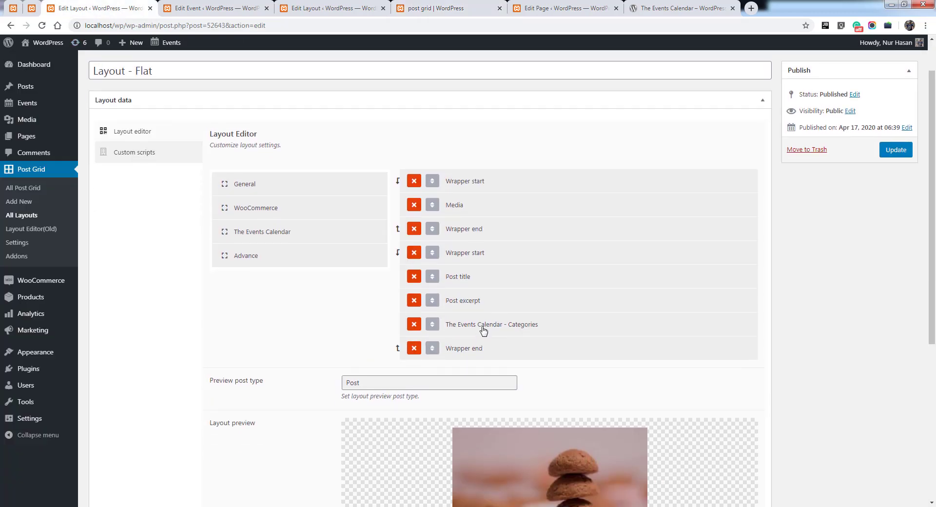
Enter 'categories: %s' as the Categories element's wrapper html
{"action": "left_click", "coordinate": [480, 325]}
{"action": "scroll", "coordinate": [488, 327], "scroll_direction": "down", "scroll_amount": 4}
{"action": "left_click", "coordinate": [545, 253]}
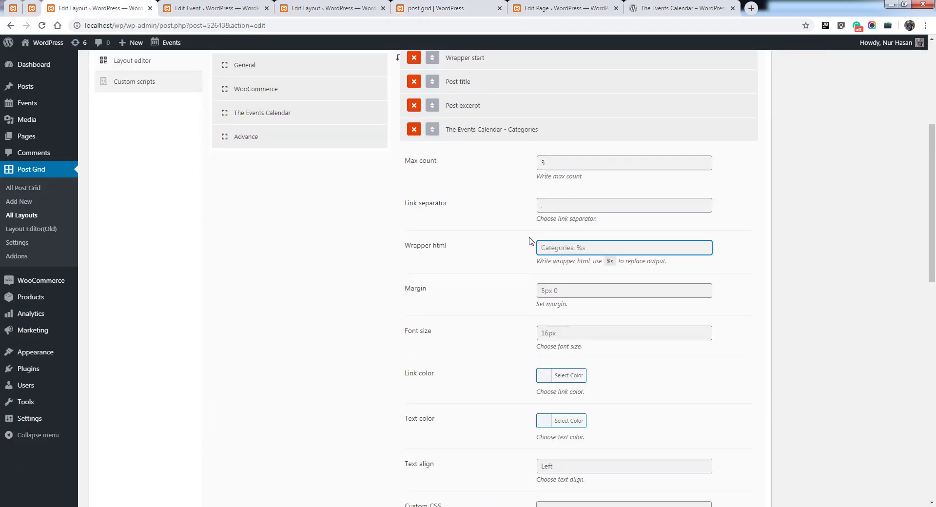
{"action": "type", "text": "categories: %s"}
Capitalize the wrapper html to 'Categories: %s', update the layout, and view the labelled cards
{"action": "key", "text": "Home"}
{"action": "key", "text": "shift+Right"}
{"action": "type", "text": "C"}
{"action": "scroll", "coordinate": [439, 298], "scroll_direction": "down", "scroll_amount": 3}
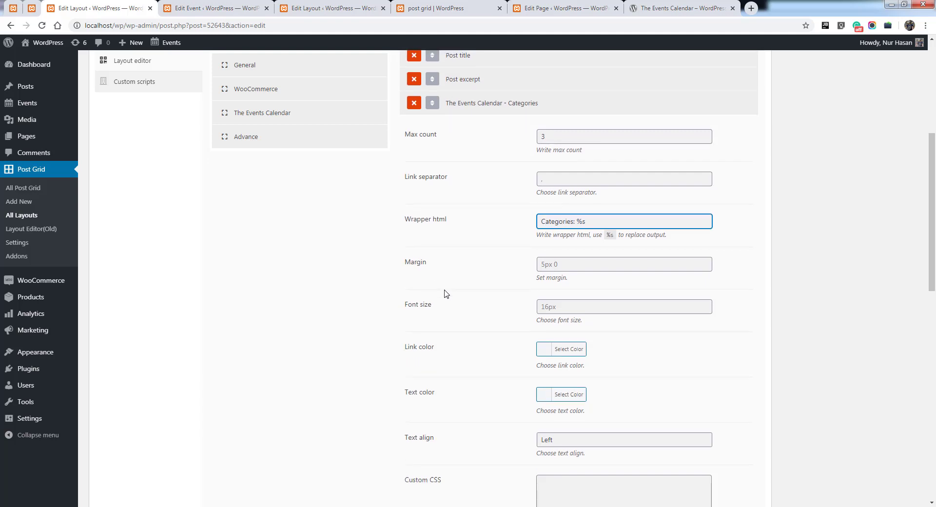
{"action": "scroll", "coordinate": [593, 323], "scroll_direction": "up", "scroll_amount": 8}
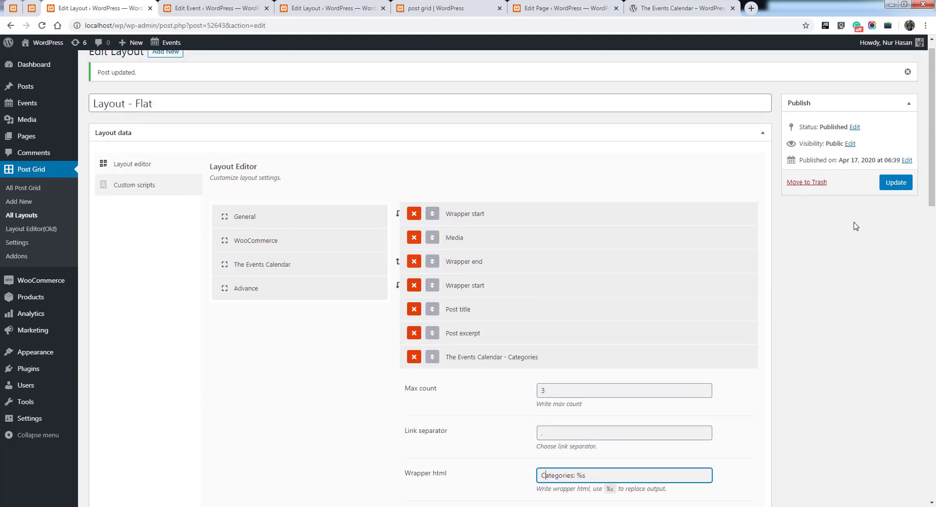
{"action": "left_click", "coordinate": [897, 198]}
{"action": "left_click", "coordinate": [419, 9]}
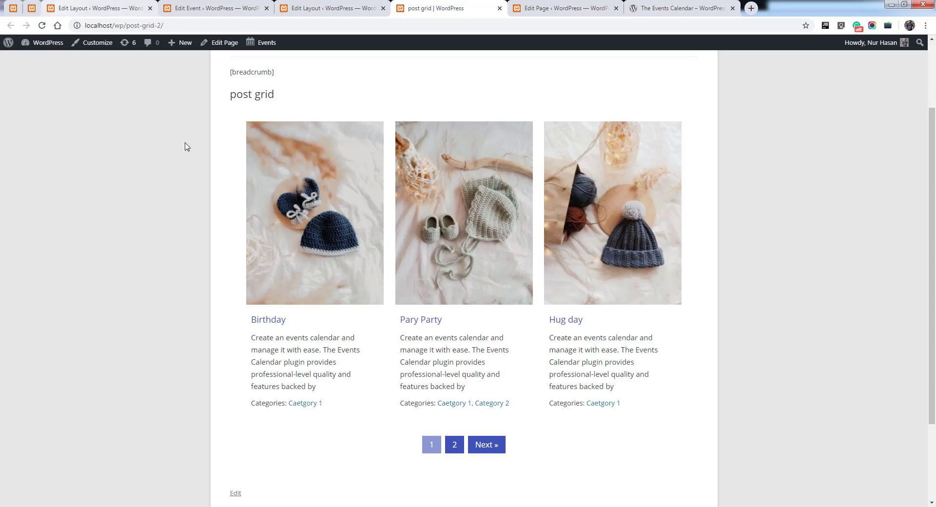
Expand The Events Calendar field list in the Flat layout editor, showing Event start date
{"action": "key", "text": "ctrl+3"}
{"action": "left_click", "coordinate": [265, 288]}
{"action": "scroll", "coordinate": [290, 232], "scroll_direction": "down", "scroll_amount": 2}
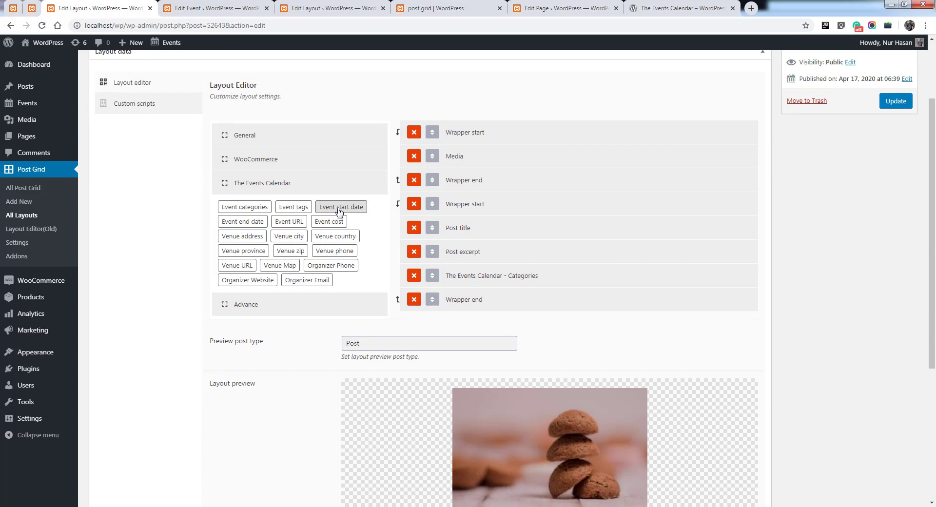
Review the Birthday event's dates and organizers, then return to the layout editor
{"action": "left_click", "coordinate": [215, 8]}
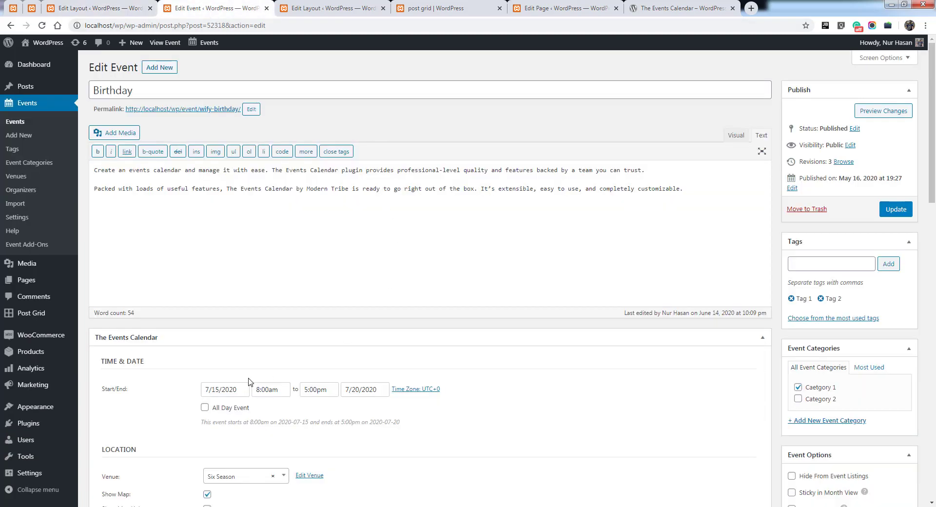
{"action": "scroll", "coordinate": [149, 358], "scroll_direction": "down", "scroll_amount": 2}
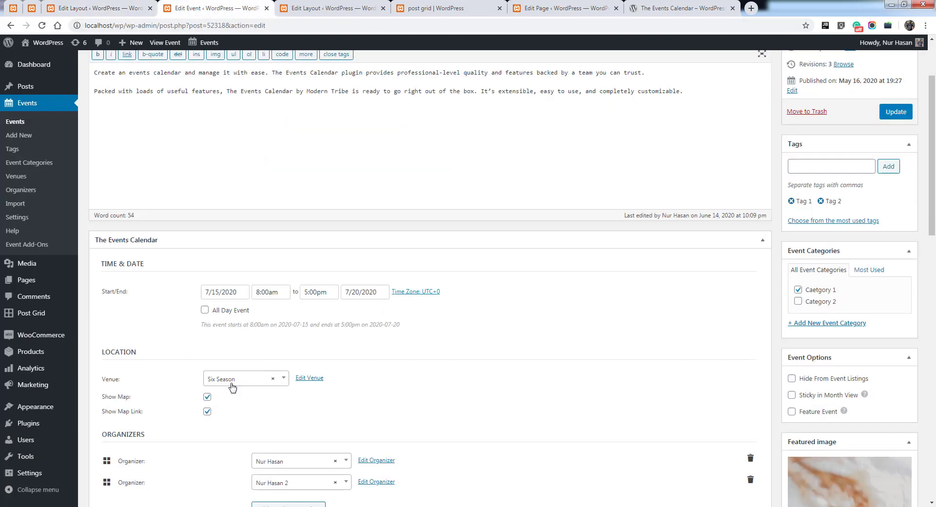
{"action": "scroll", "coordinate": [230, 328], "scroll_direction": "down", "scroll_amount": 2}
{"action": "scroll", "coordinate": [230, 391], "scroll_direction": "down", "scroll_amount": 4}
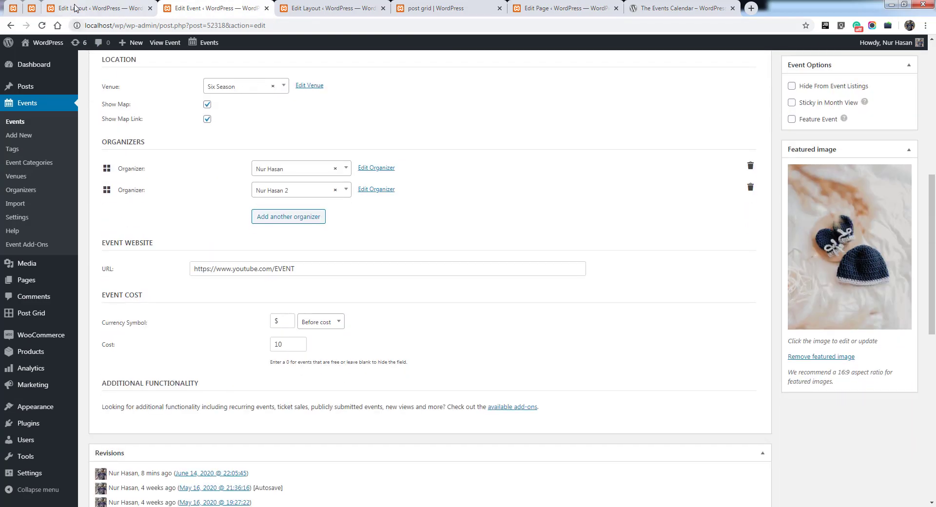
{"action": "left_click", "coordinate": [74, 9]}
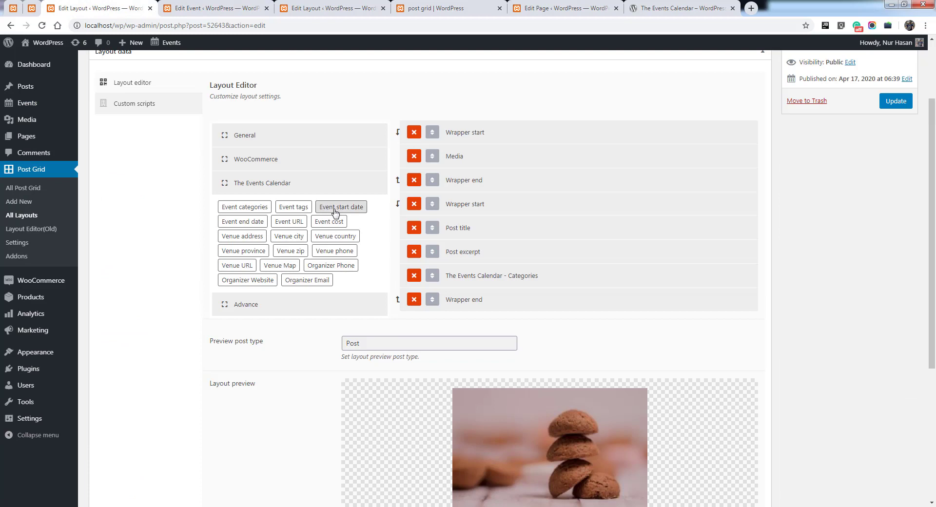
Add an Event Start Date element after Categories with wrapper html 'Start: %s', and update the layout
{"action": "left_click", "coordinate": [335, 207]}
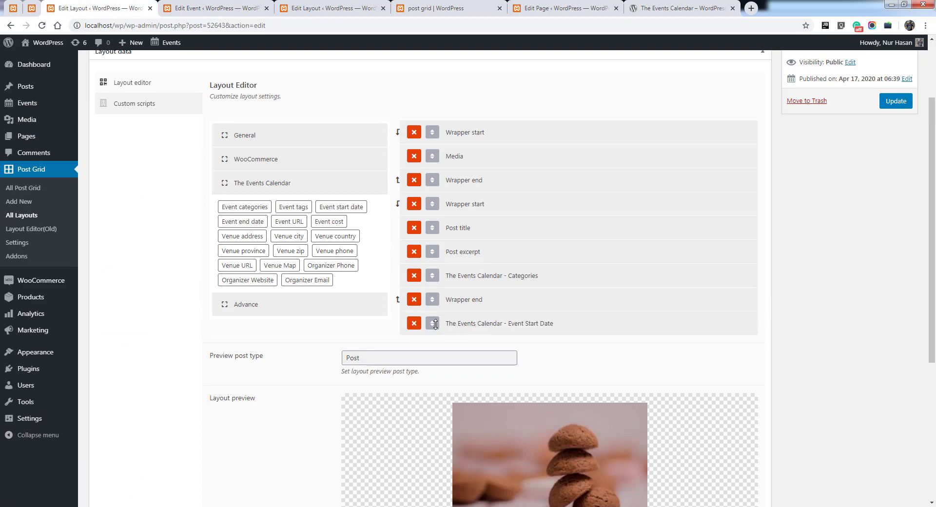
{"action": "left_click_drag", "start_coordinate": [463, 324], "coordinate": [523, 306]}
{"action": "left_click", "coordinate": [519, 305]}
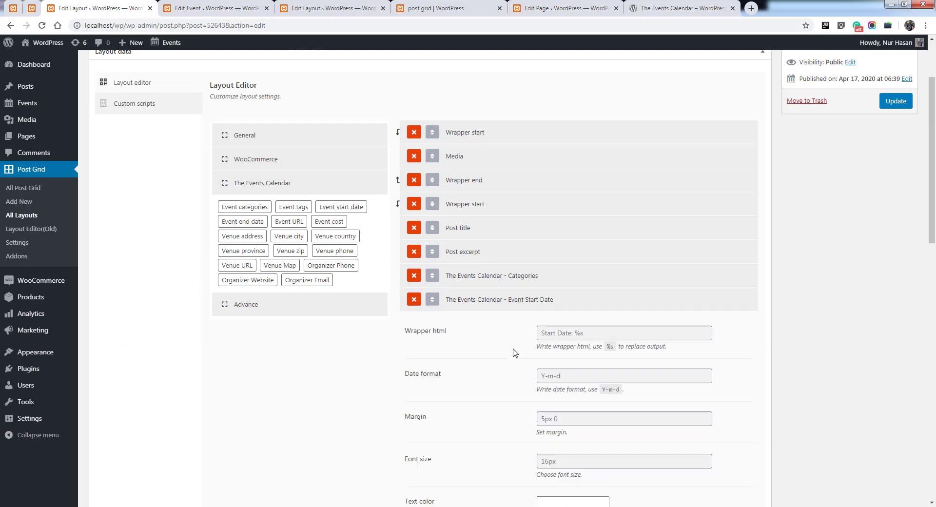
{"action": "scroll", "coordinate": [558, 254], "scroll_direction": "down", "scroll_amount": 2}
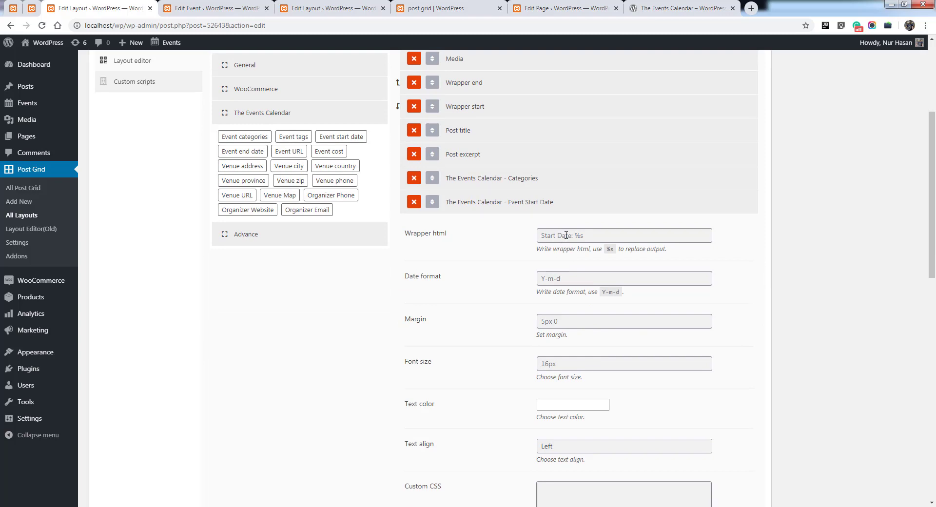
{"action": "left_click", "coordinate": [578, 237]}
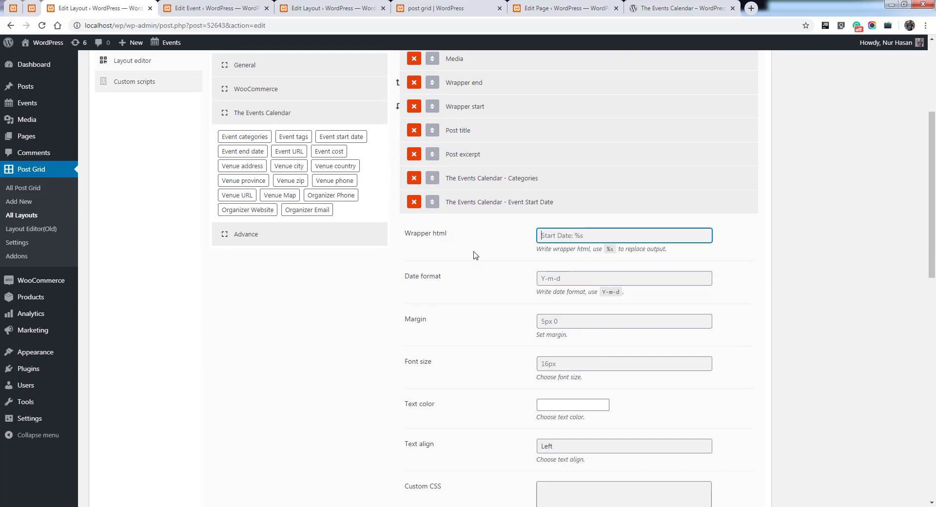
{"action": "type", "text": "Start: %s"}
{"action": "left_click_drag", "start_coordinate": [621, 293], "coordinate": [575, 279]}
{"action": "left_click", "coordinate": [605, 293]}
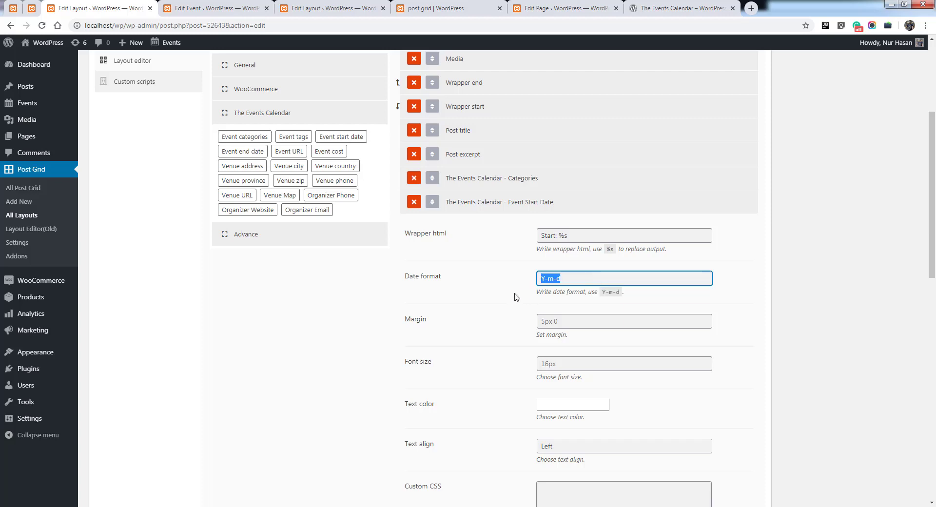
{"action": "left_click", "coordinate": [521, 306]}
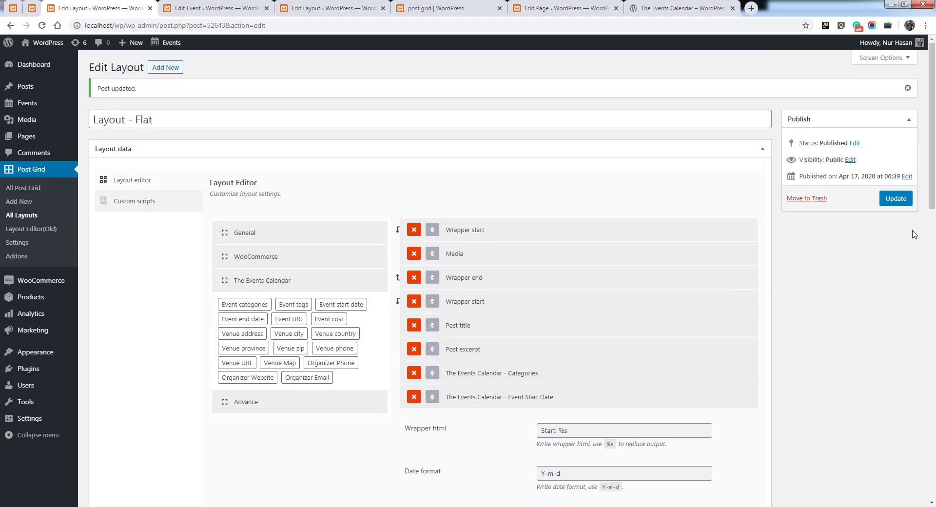
{"action": "left_click", "coordinate": [897, 199]}
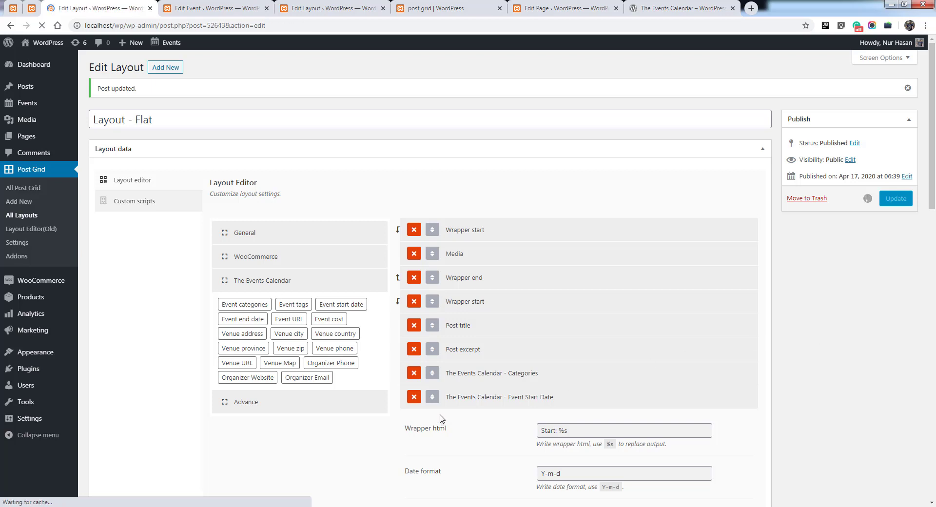
Set the start date's format to Y-m-d, save the layout, and switch to the published grid page
{"action": "left_click", "coordinate": [470, 401]}
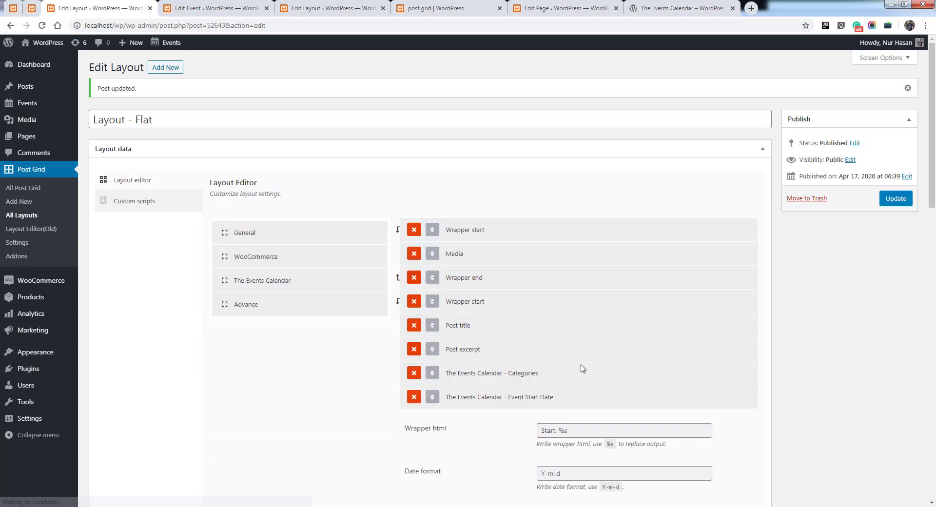
{"action": "scroll", "coordinate": [581, 370], "scroll_direction": "down", "scroll_amount": 3}
{"action": "left_click", "coordinate": [580, 331]}
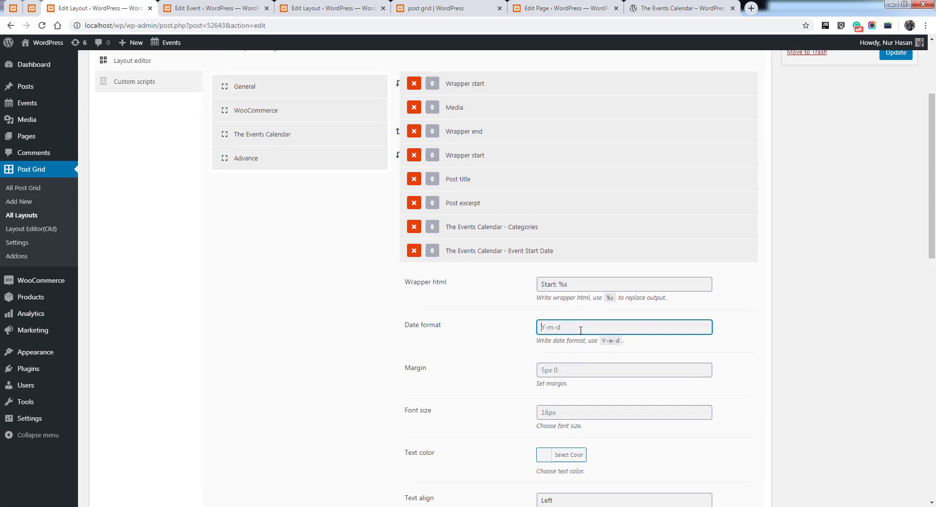
{"action": "triple_click", "coordinate": [606, 341]}
{"action": "left_click", "coordinate": [625, 341]}
{"action": "left_click_drag", "start_coordinate": [618, 341], "coordinate": [586, 328]}
{"action": "key", "text": "Return"}
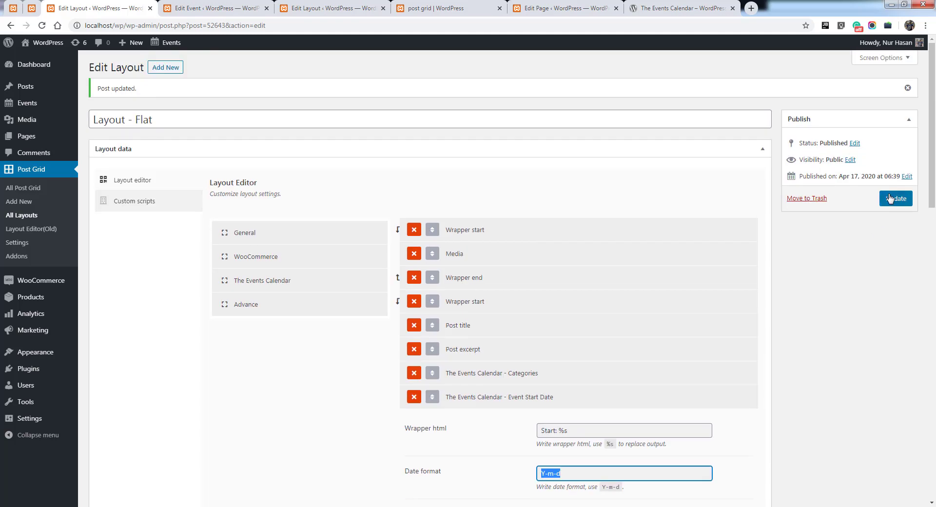
{"action": "left_click", "coordinate": [422, 18]}
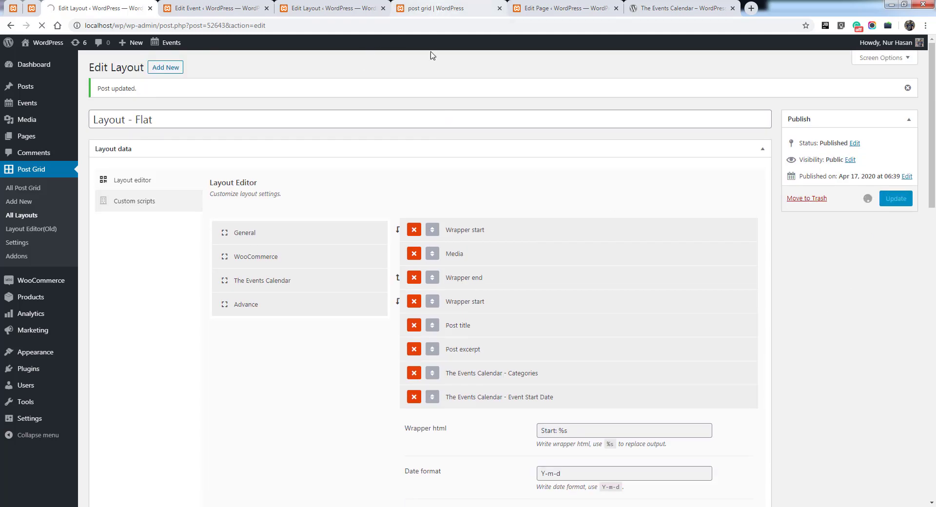
Reload the published grid page to check the start date under Hug day, then return to the editor
{"action": "left_click", "coordinate": [43, 27]}
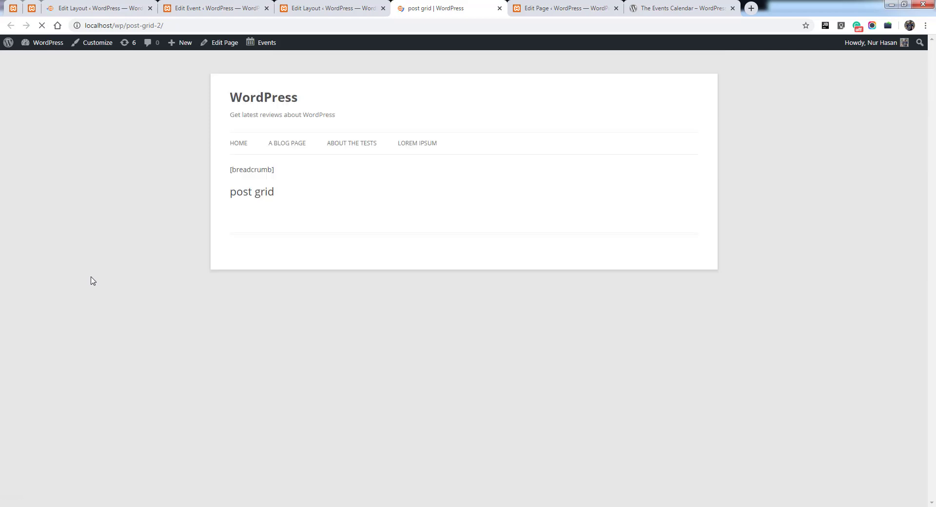
{"action": "scroll", "coordinate": [89, 278], "scroll_direction": "down", "scroll_amount": 1}
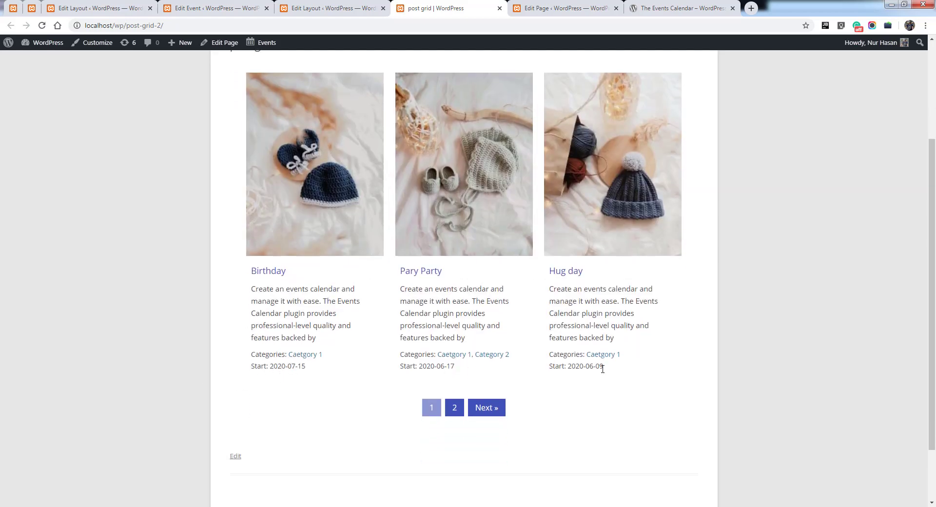
{"action": "left_click_drag", "start_coordinate": [603, 369], "coordinate": [549, 367]}
{"action": "left_click", "coordinate": [93, 10]}
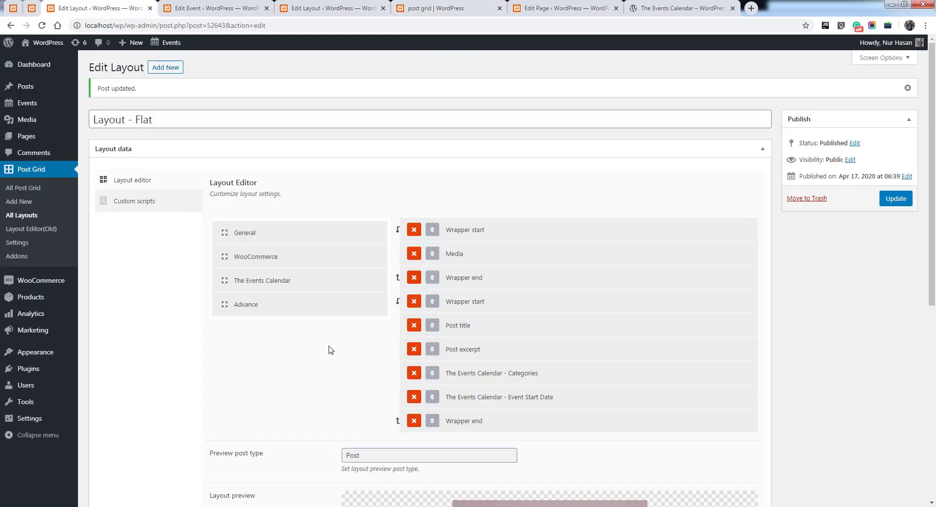
Add an Event End Date element from The Events Calendar with wrapper html 'End: %s', and update the layout
{"action": "left_click", "coordinate": [285, 282]}
{"action": "scroll", "coordinate": [305, 339], "scroll_direction": "down", "scroll_amount": 1}
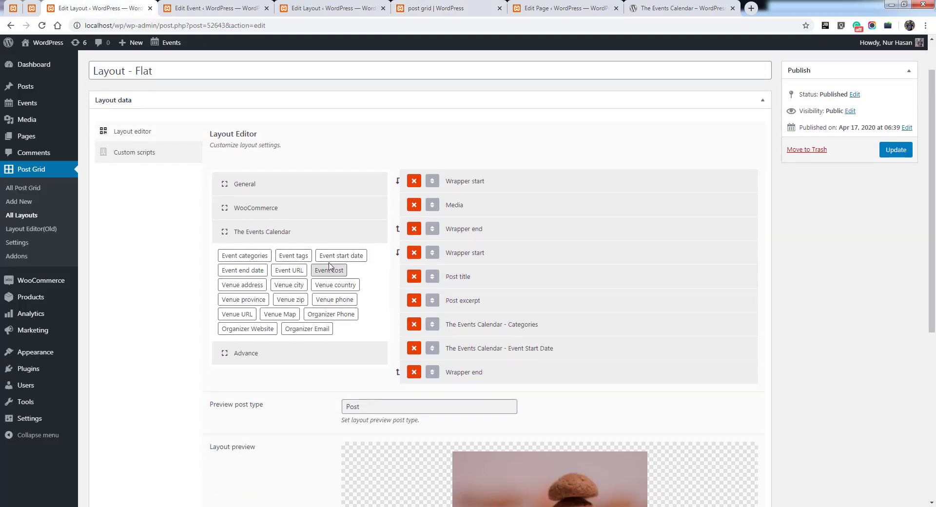
{"action": "left_click", "coordinate": [239, 271]}
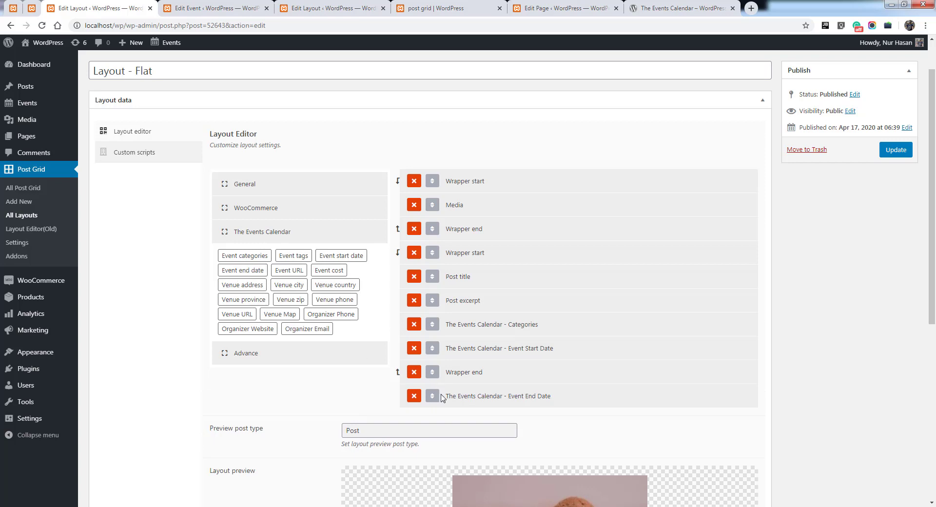
{"action": "left_click_drag", "start_coordinate": [432, 370], "coordinate": [433, 395]}
{"action": "left_click", "coordinate": [494, 373]}
{"action": "scroll", "coordinate": [493, 382], "scroll_direction": "down", "scroll_amount": 3}
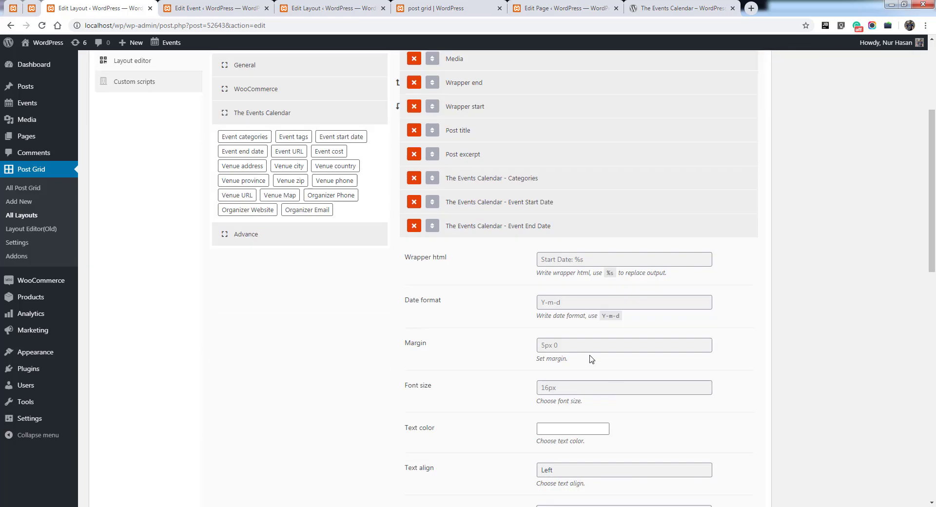
{"action": "left_click", "coordinate": [566, 263]}
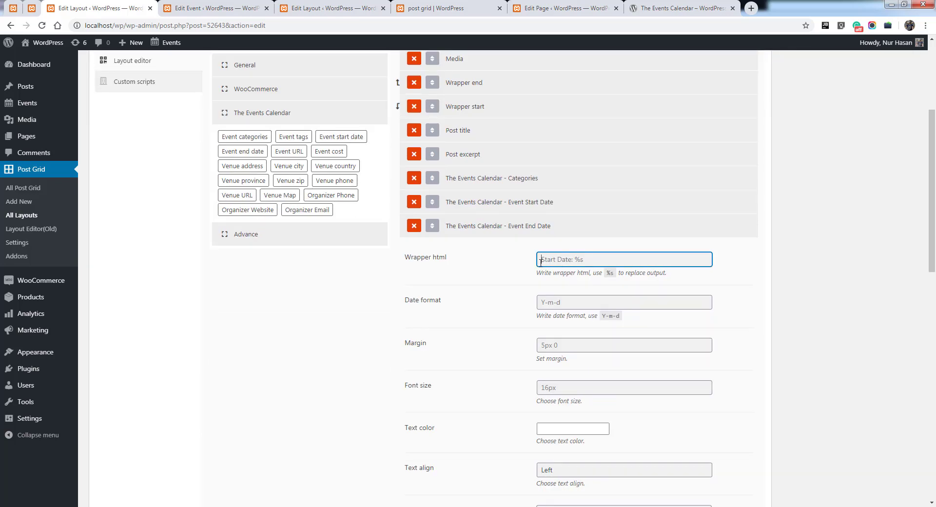
{"action": "type", "text": "EN"}
{"action": "scroll", "coordinate": [752, 331], "scroll_direction": "up", "scroll_amount": 4}
{"action": "left_click", "coordinate": [887, 201]}
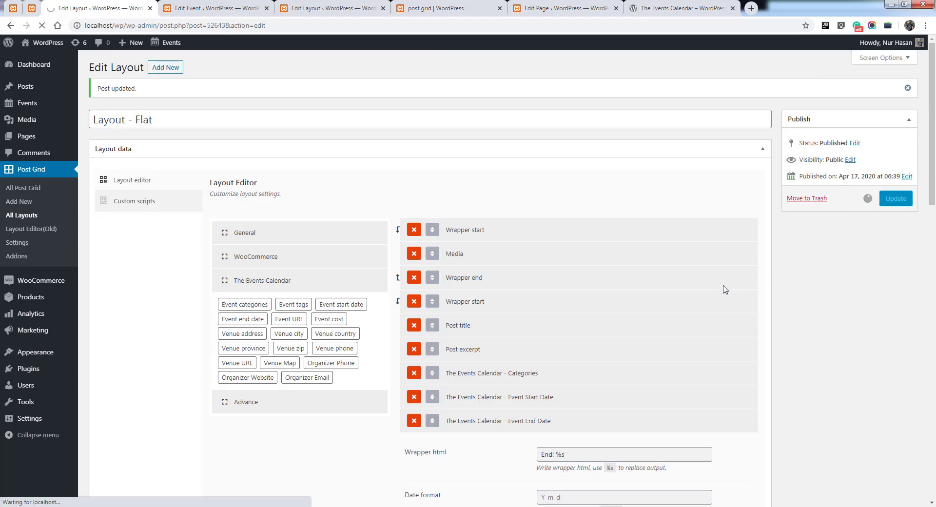
{"action": "left_click", "coordinate": [429, 9]}
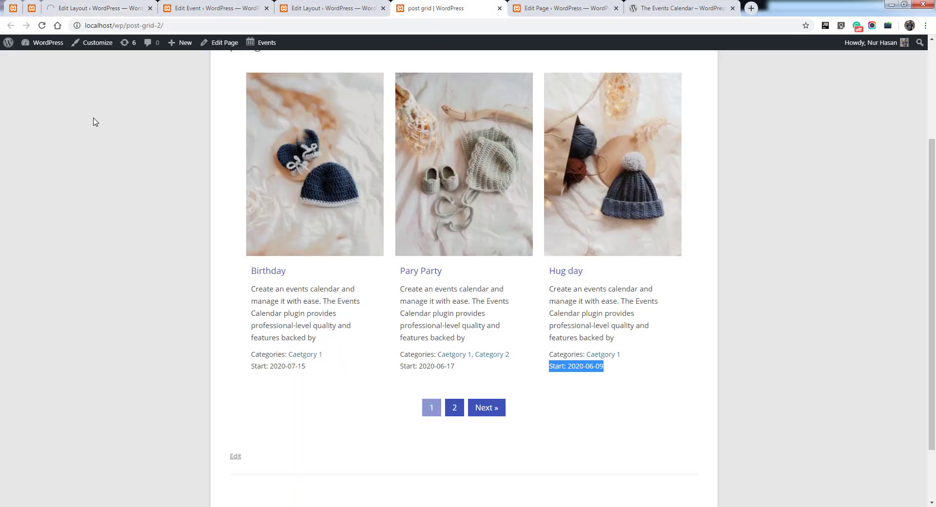
{"action": "left_click", "coordinate": [42, 26]}
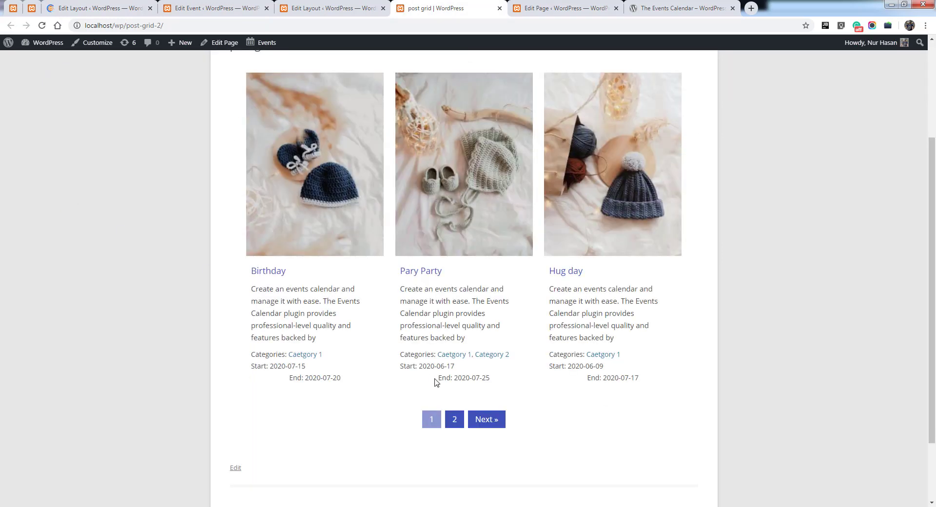
{"action": "left_click_drag", "start_coordinate": [290, 378], "coordinate": [347, 382]}
{"action": "left_click", "coordinate": [90, 9]}
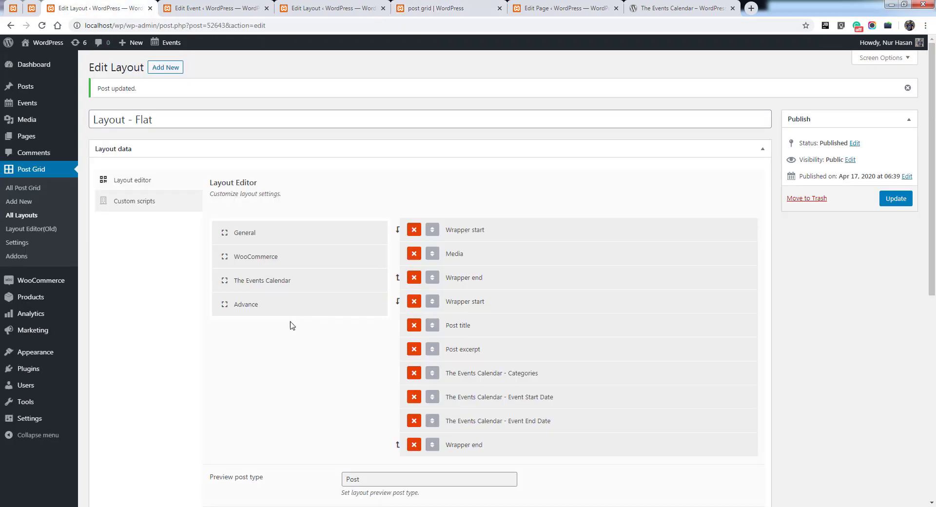
Add an Organizer Email element after Event End Date with wrapper html 'Email: %s'
{"action": "left_click", "coordinate": [251, 286]}
{"action": "scroll", "coordinate": [200, 265], "scroll_direction": "down", "scroll_amount": 1}
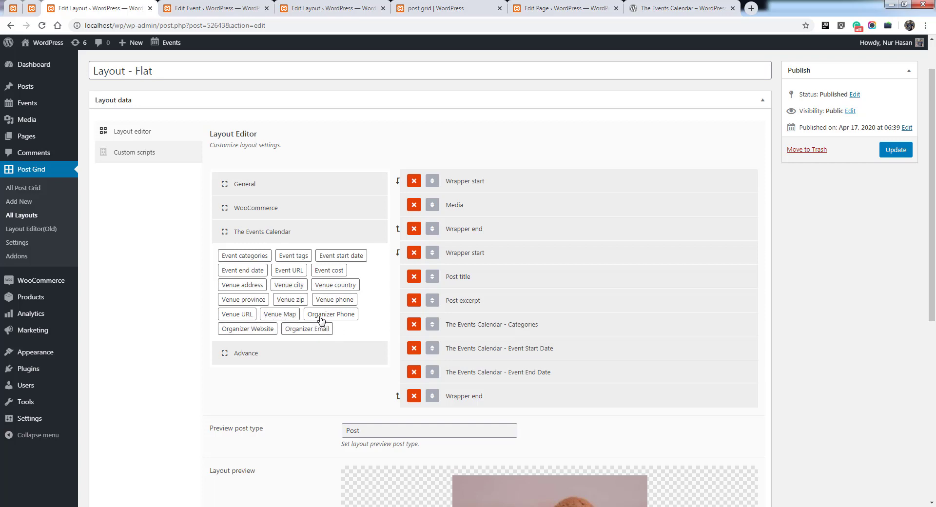
{"action": "left_click", "coordinate": [291, 336]}
{"action": "left_click_drag", "start_coordinate": [431, 401], "coordinate": [432, 423]}
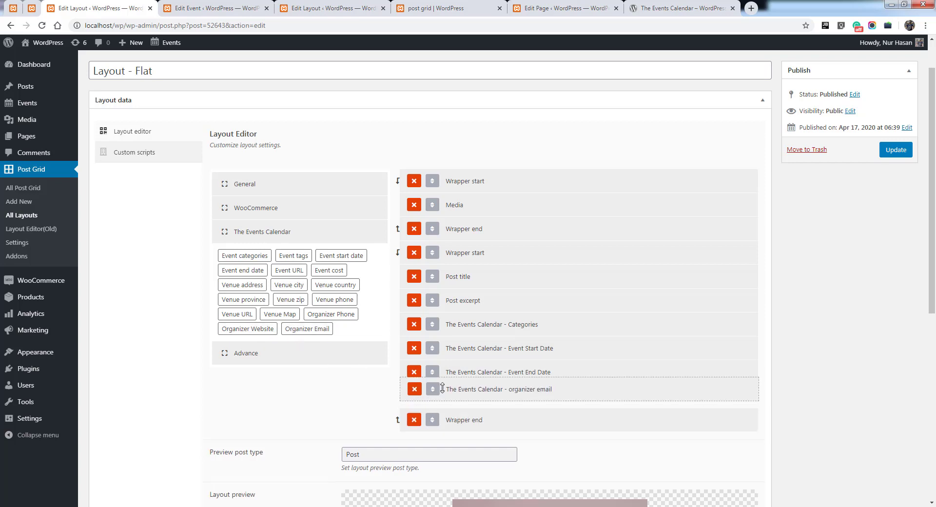
{"action": "left_click", "coordinate": [477, 396]}
{"action": "scroll", "coordinate": [512, 317], "scroll_direction": "down", "scroll_amount": 3}
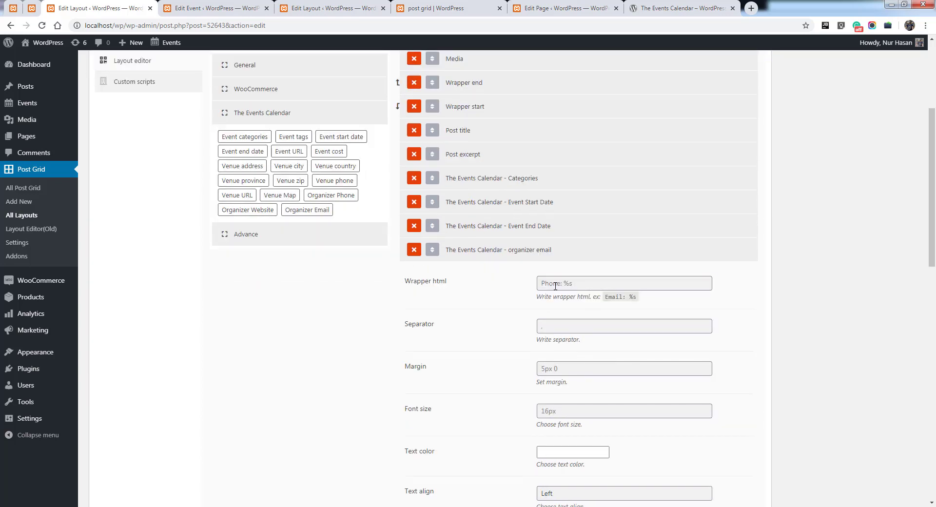
{"action": "left_click", "coordinate": [555, 286]}
{"action": "left_click", "coordinate": [476, 328]}
{"action": "mouse_move", "coordinate": [606, 297]}
{"action": "left_mouse_down"}
{"action": "mouse_move", "coordinate": [636, 297]}
{"action": "mouse_move", "coordinate": [600, 283]}
{"action": "left_mouse_up"}
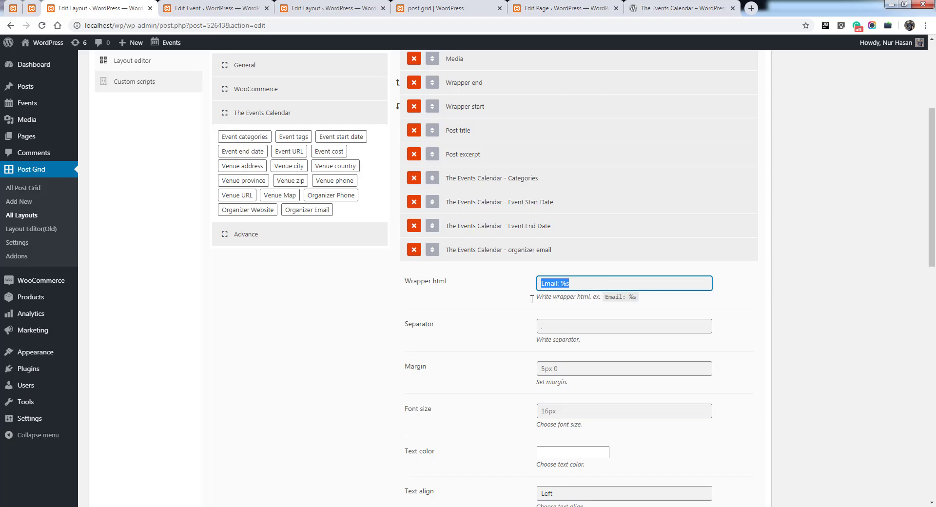
{"action": "left_click", "coordinate": [511, 310]}
Dismiss the autofill suggestions around the email element's separator field, then save the layout
{"action": "left_click", "coordinate": [549, 327]}
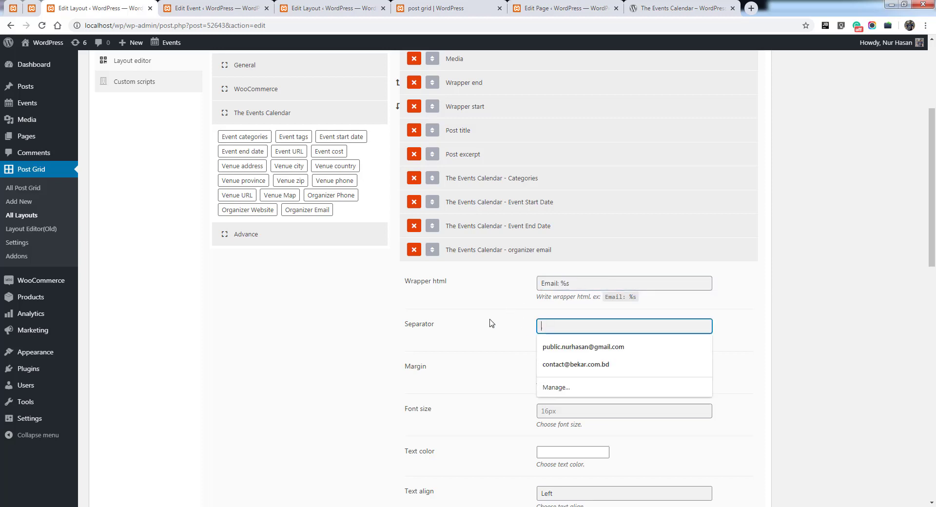
{"action": "left_click", "coordinate": [491, 323]}
{"action": "left_click", "coordinate": [547, 326]}
{"action": "left_click", "coordinate": [503, 322]}
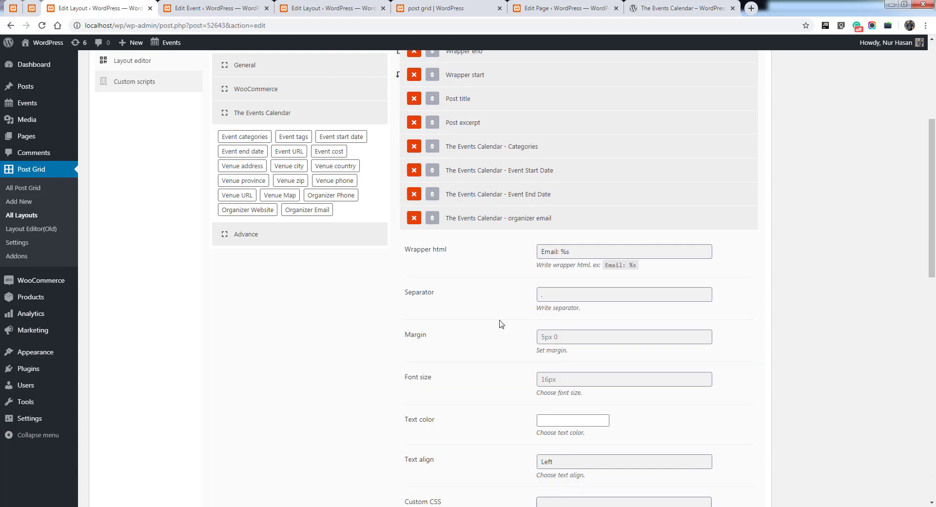
{"action": "scroll", "coordinate": [500, 324], "scroll_direction": "down", "scroll_amount": 1}
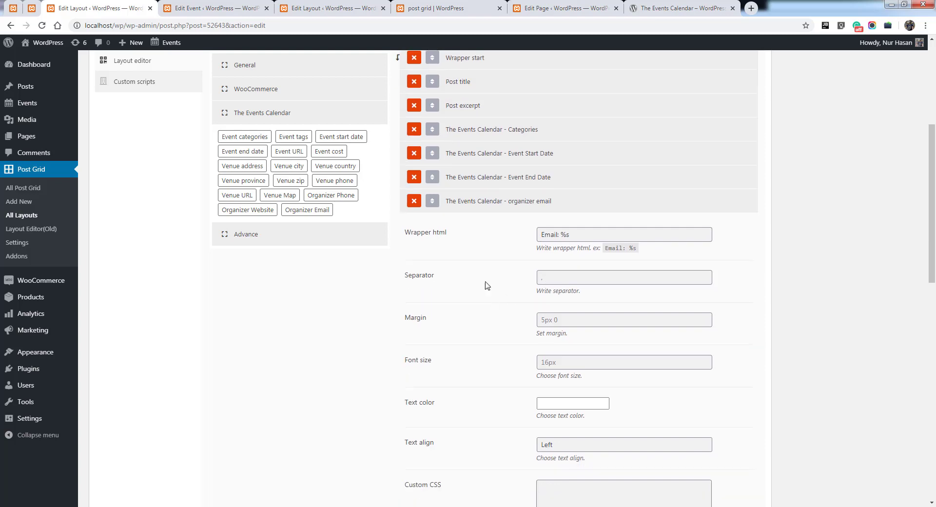
{"action": "left_click", "coordinate": [551, 280]}
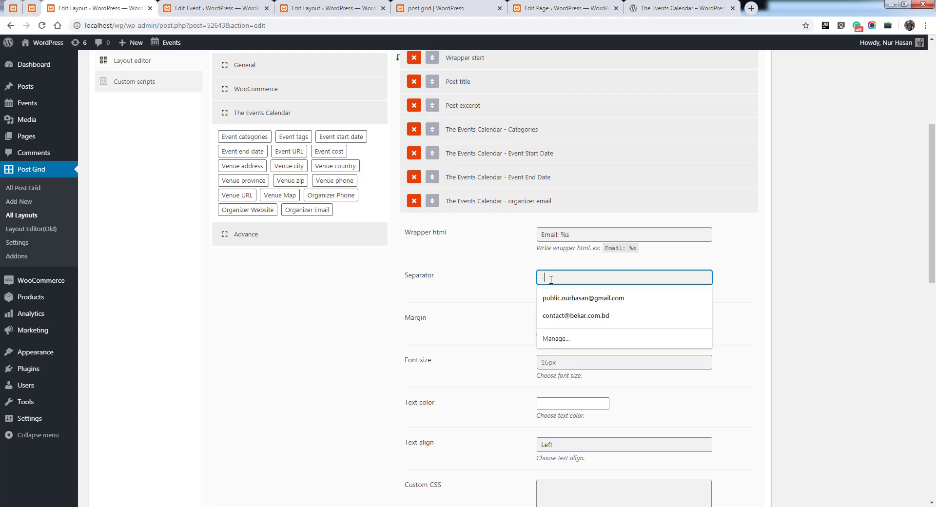
{"action": "key", "text": "Escape"}
{"action": "left_click", "coordinate": [576, 235]}
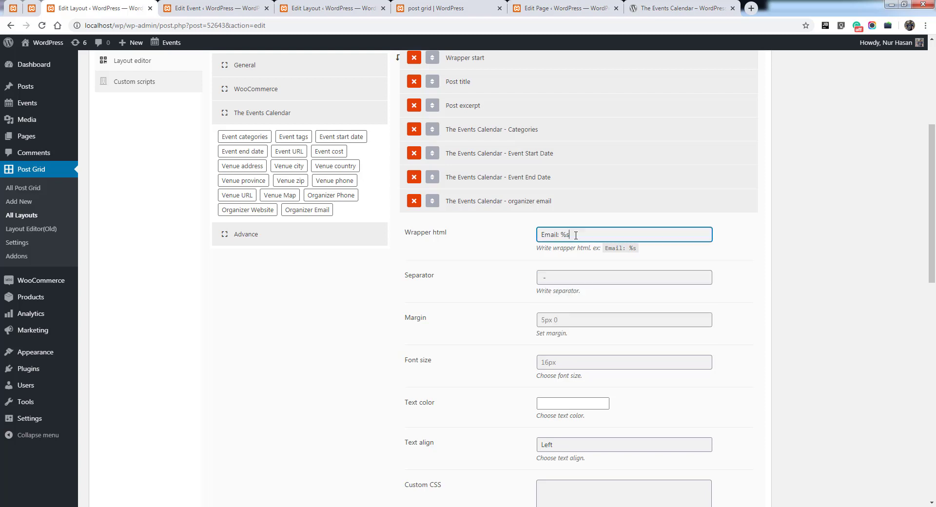
{"action": "key", "text": "Return"}
{"action": "left_click", "coordinate": [892, 197]}
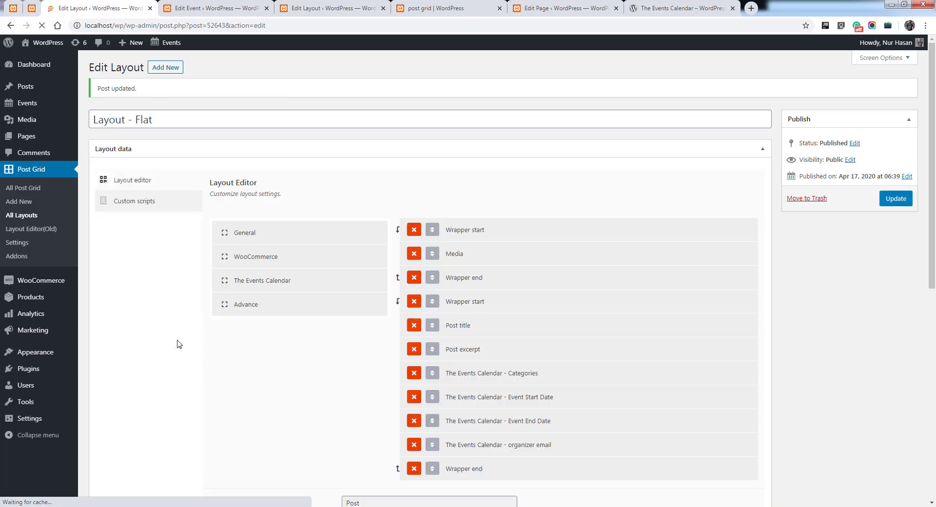
{"action": "scroll", "coordinate": [177, 344], "scroll_direction": "down", "scroll_amount": 7}
{"action": "key", "text": "ctrl+6"}
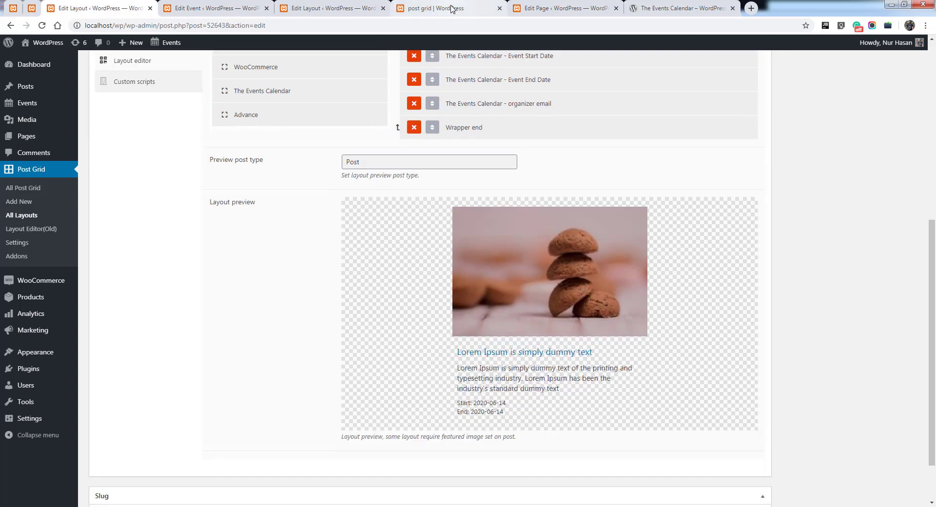
{"action": "left_click", "coordinate": [42, 25]}
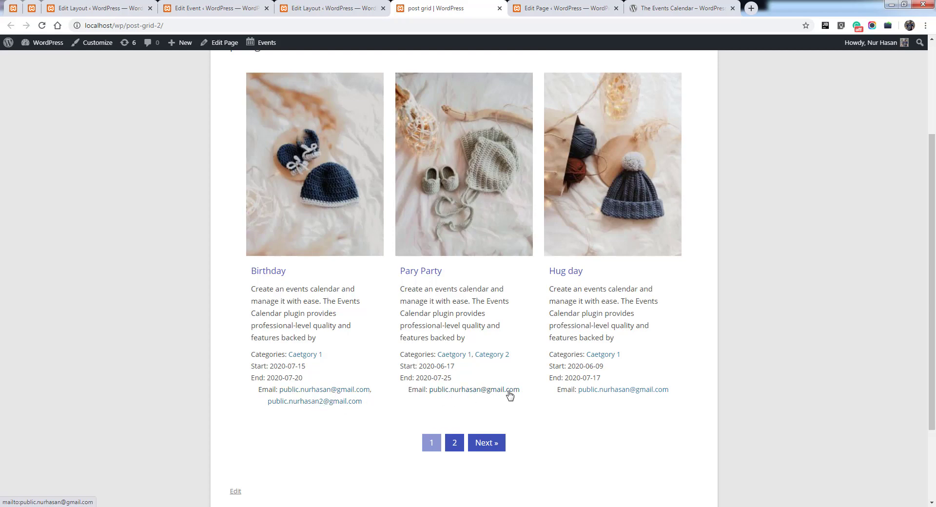
Switch the Flat layout preview post type to Event, update, and scroll to the Pary Party preview card
{"action": "left_click", "coordinate": [95, 8]}
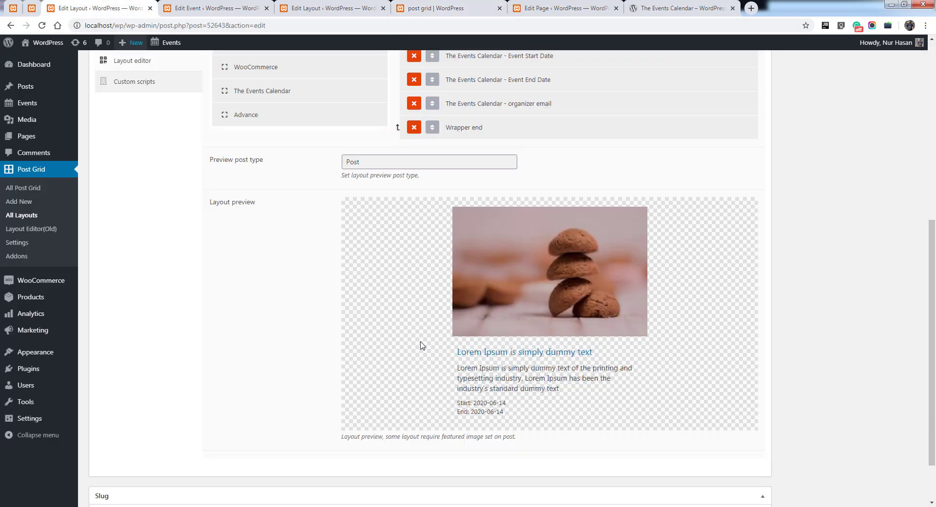
{"action": "left_click", "coordinate": [376, 163]}
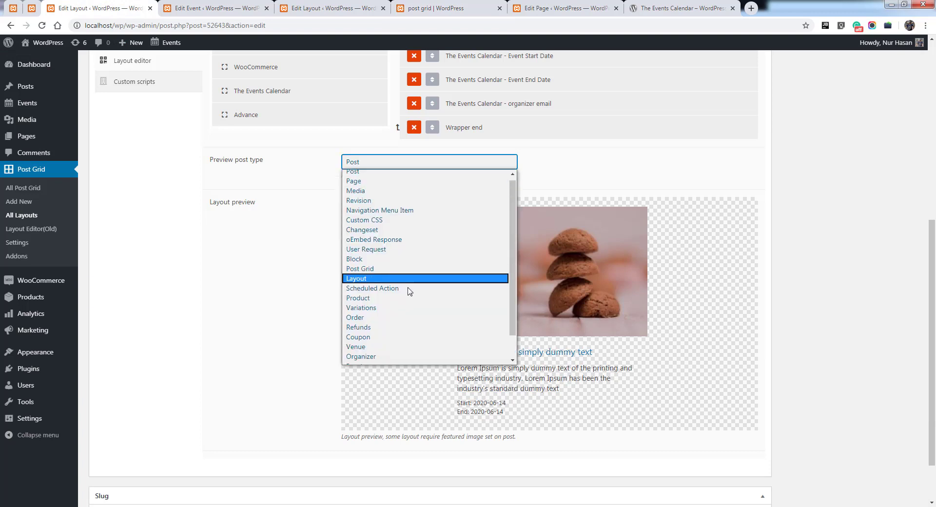
{"action": "scroll", "coordinate": [409, 291], "scroll_direction": "down", "scroll_amount": 1}
{"action": "left_click", "coordinate": [384, 338]}
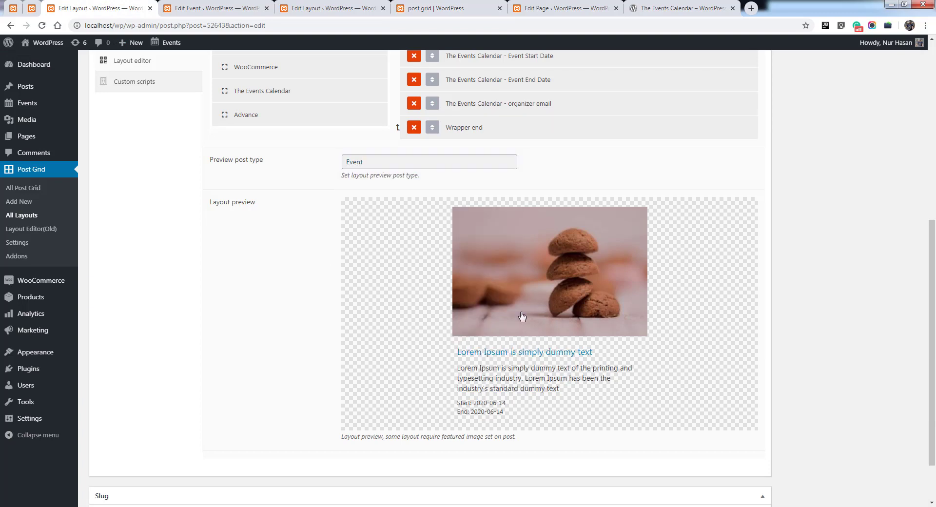
{"action": "scroll", "coordinate": [704, 284], "scroll_direction": "up", "scroll_amount": 7}
{"action": "left_click", "coordinate": [895, 150]}
{"action": "scroll", "coordinate": [690, 318], "scroll_direction": "down", "scroll_amount": 7}
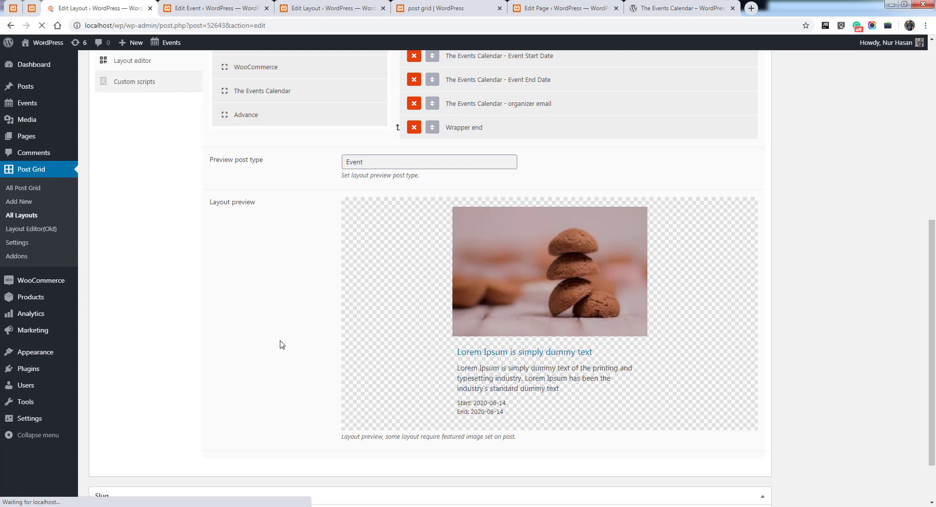
{"action": "scroll", "coordinate": [280, 344], "scroll_direction": "down", "scroll_amount": 10}
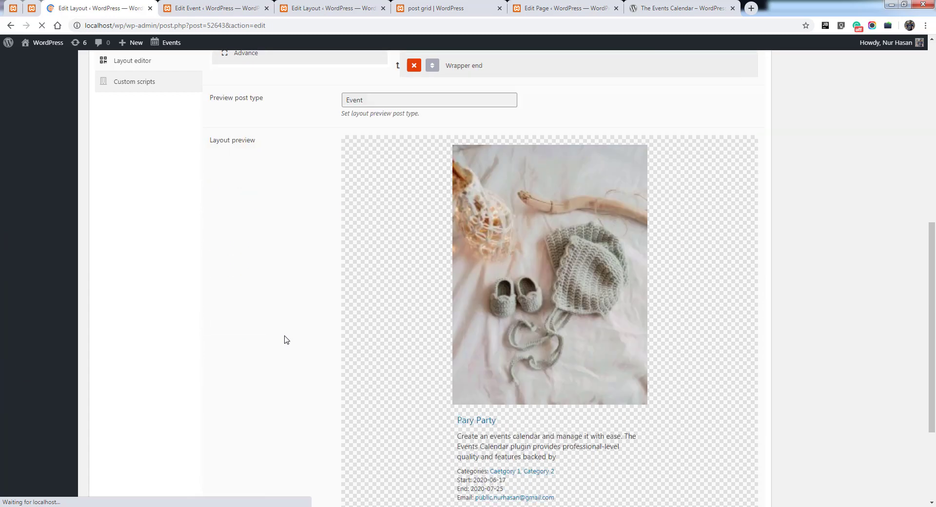
{"action": "scroll", "coordinate": [508, 376], "scroll_direction": "down", "scroll_amount": 1}
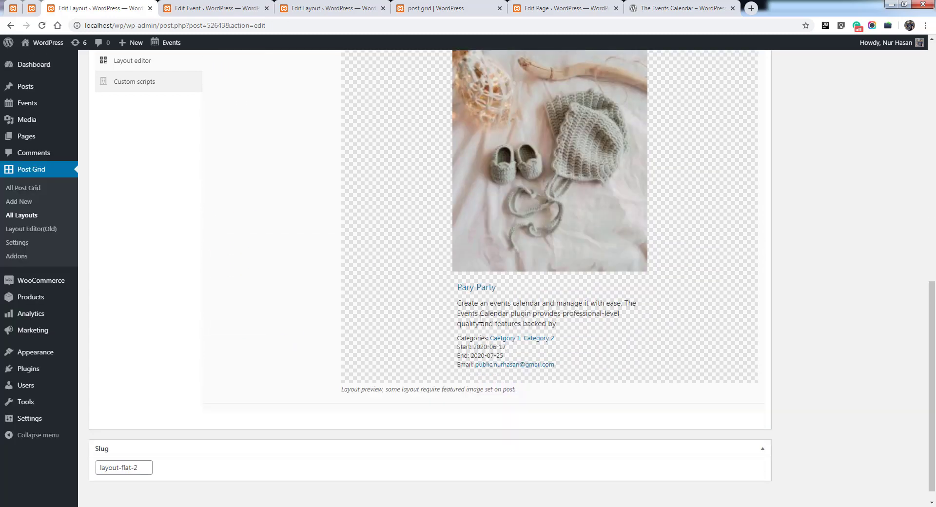